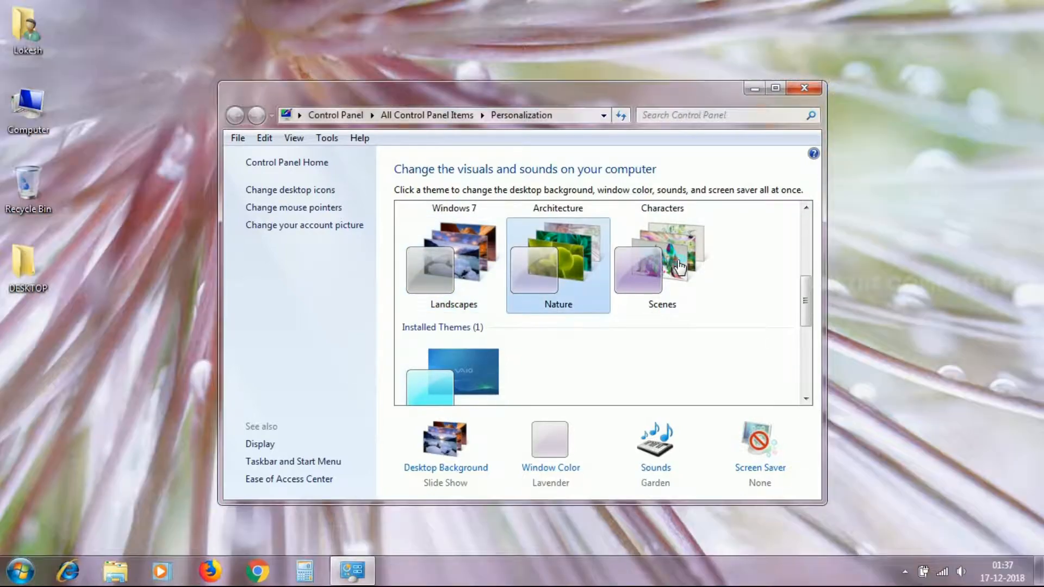
Try out a few Aero themes, settle on the Landscapes theme, and close the Personalization window.
left_click(677, 264)
scroll(473, 303, "up", 1)
left_click(454, 295)
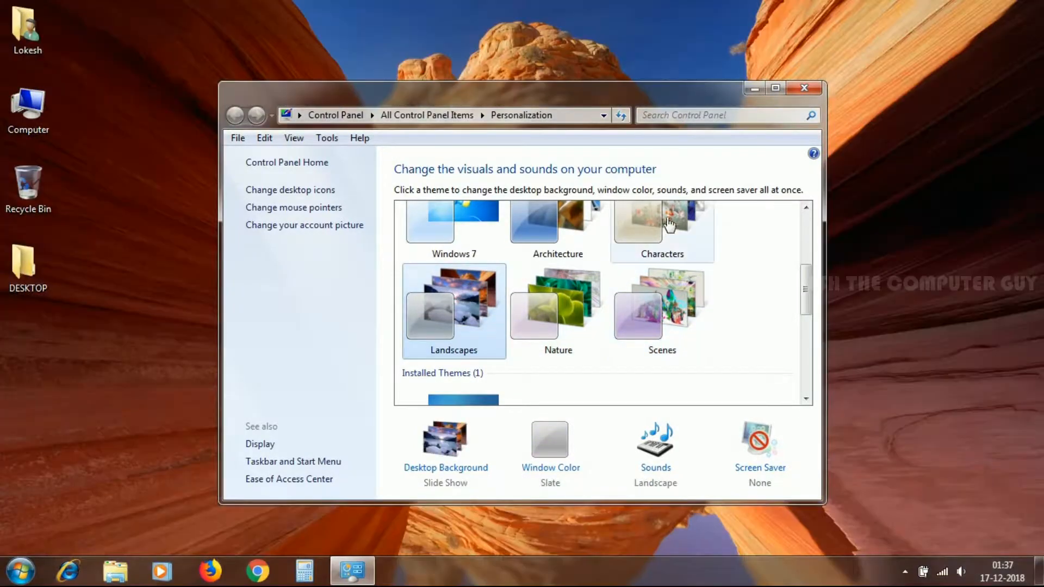
left_click(678, 227)
left_click(481, 318)
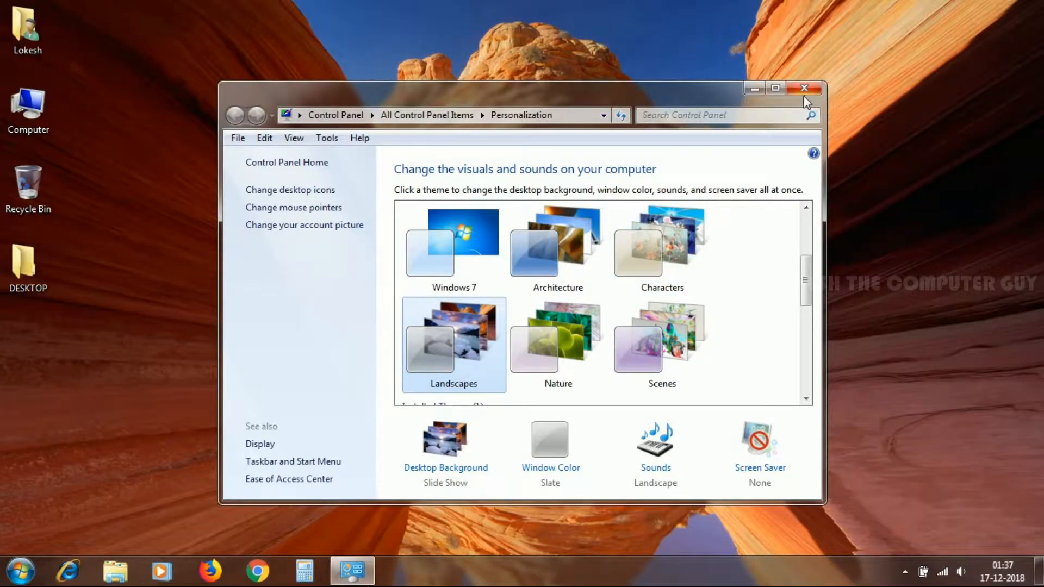
left_click(804, 89)
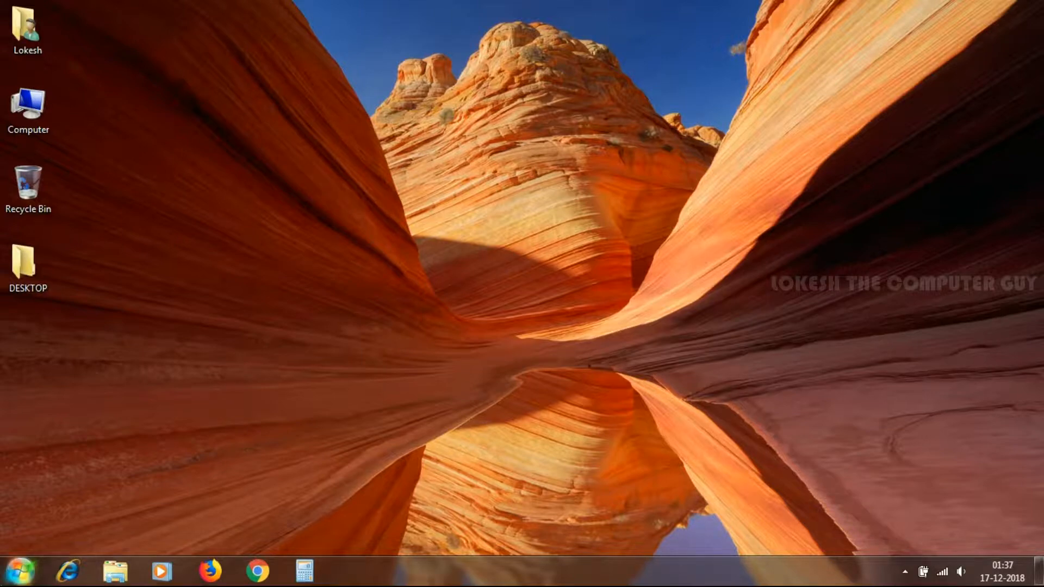
Preview the HD picture from the Pictures library and close the photo viewer.
left_click(20, 570)
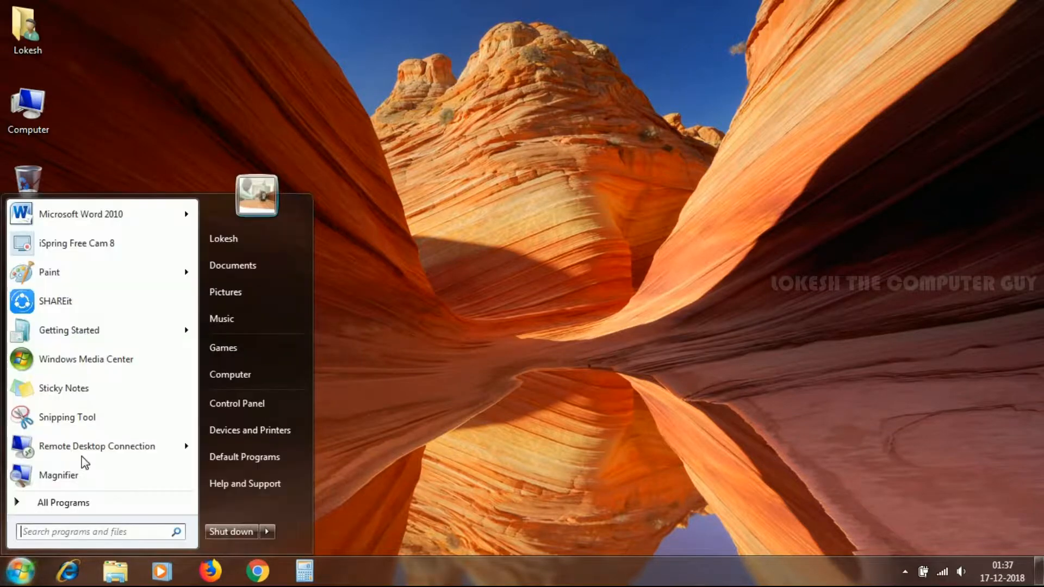
left_click(256, 292)
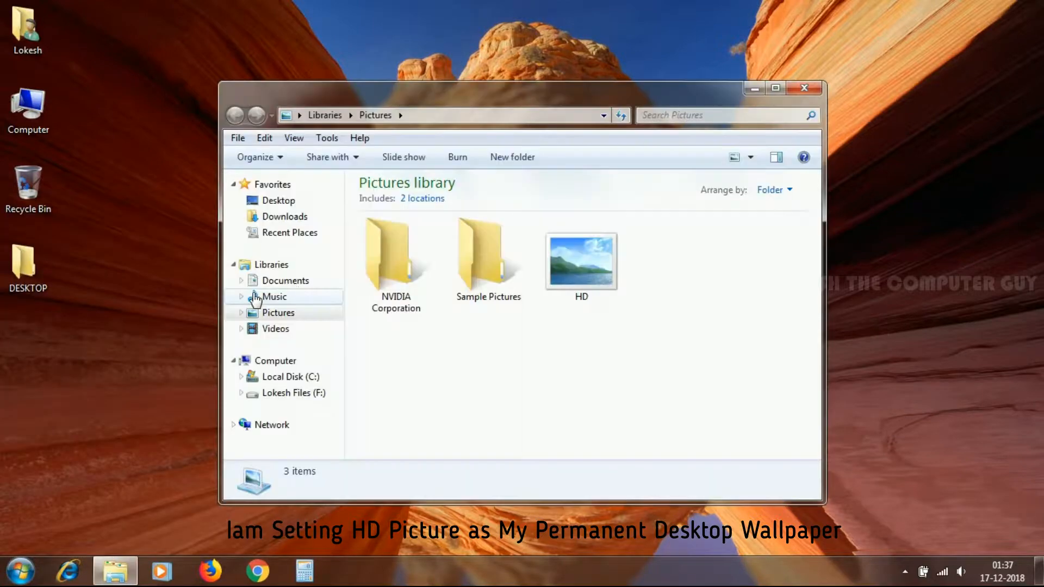
double_click(578, 272)
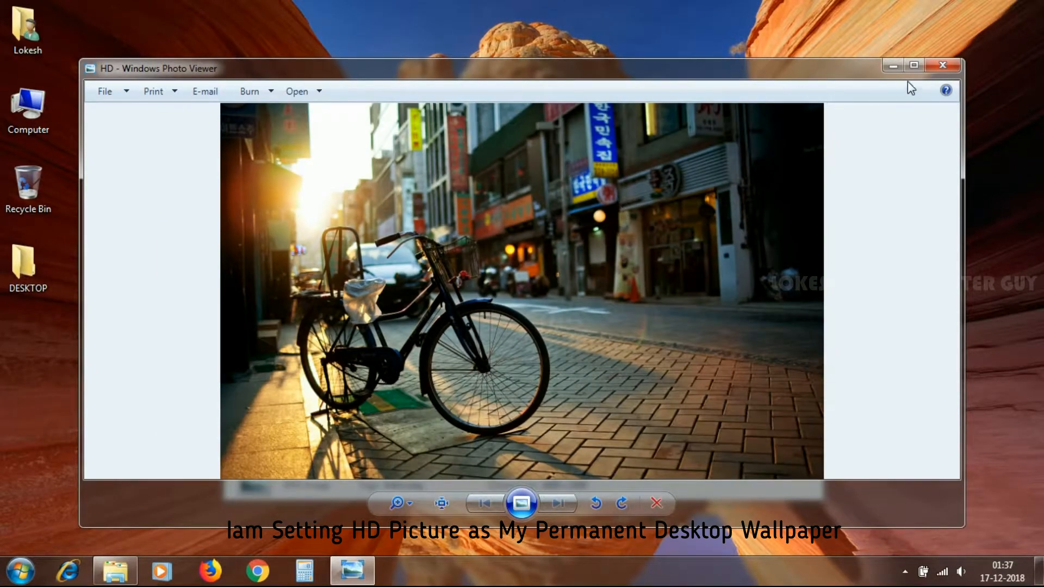
left_click(942, 65)
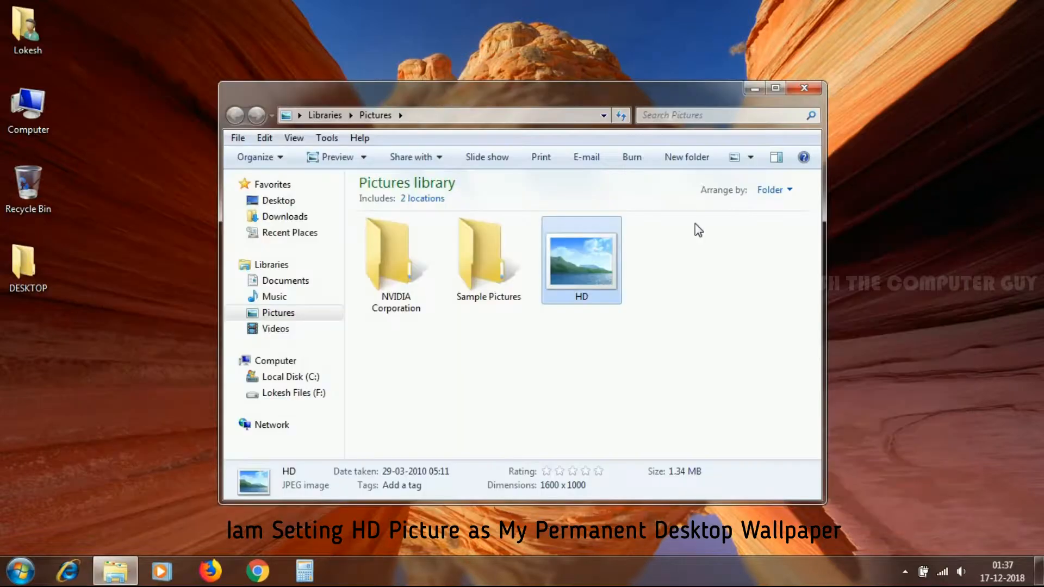
Search for "edit group", open Edit group policy, and maximize the Local Group Policy Editor.
left_click(16, 571)
type("e")
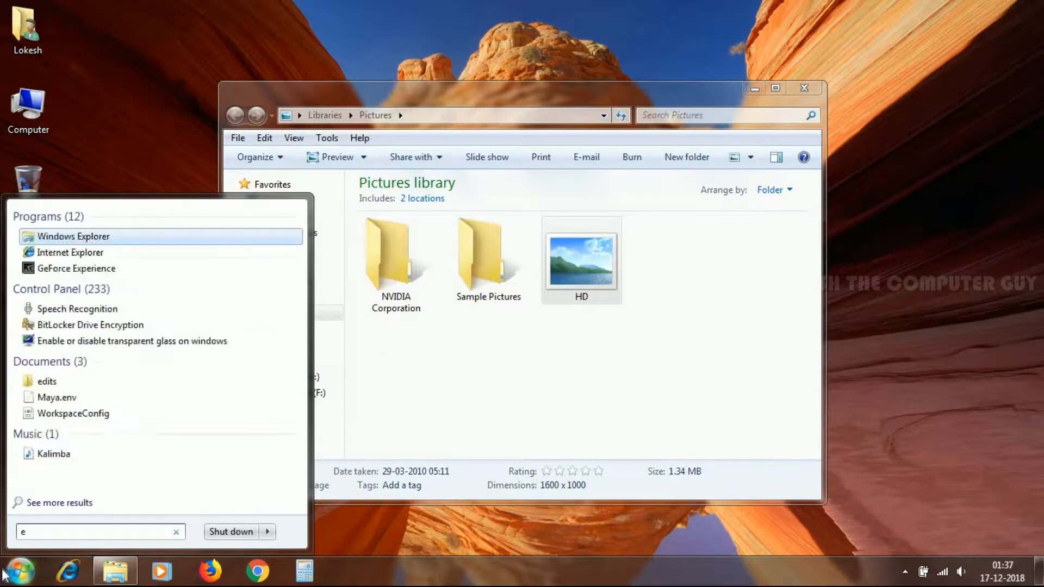
type("dit")
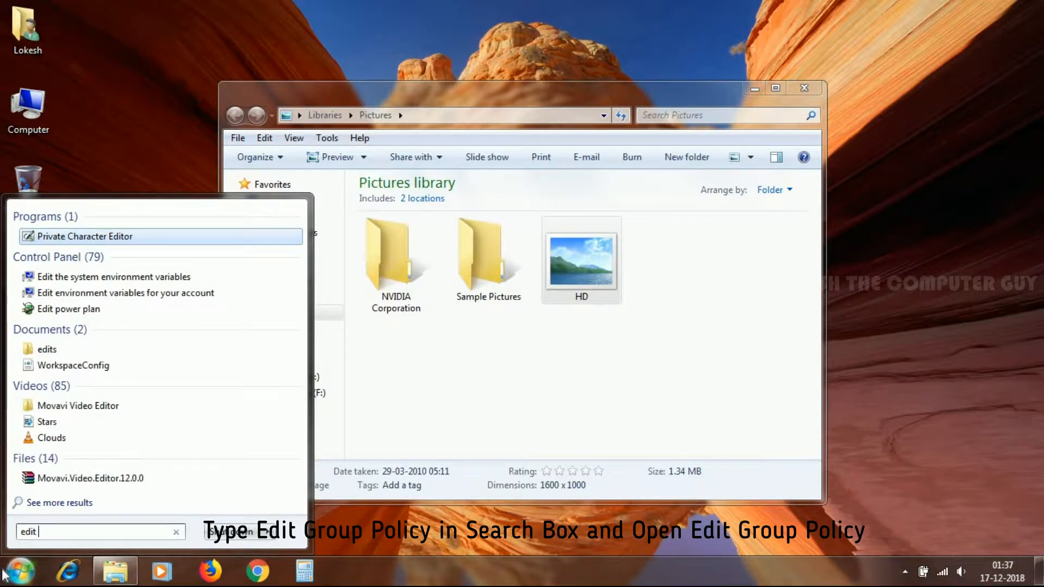
type(" group")
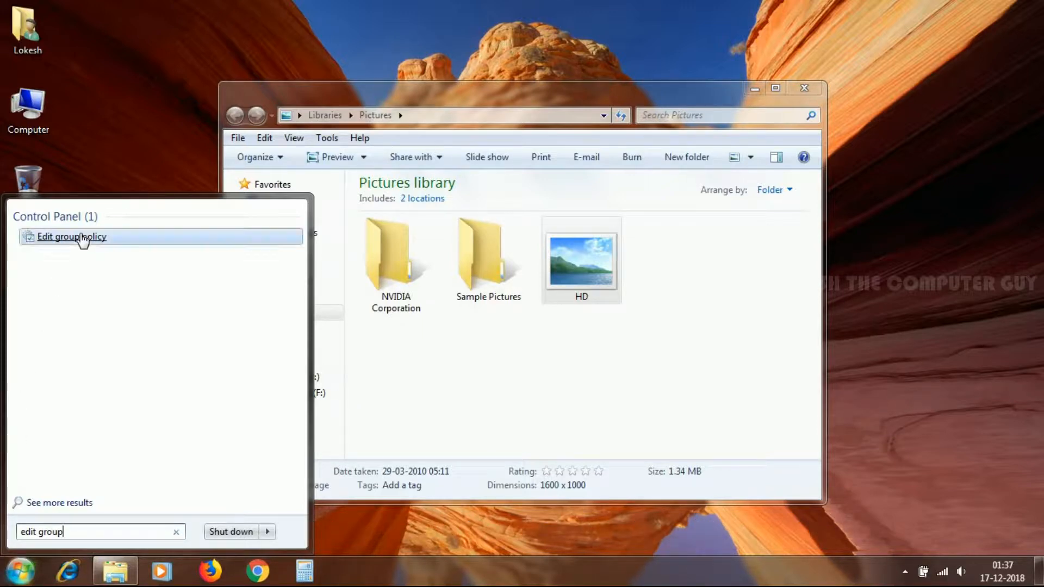
left_click(82, 238)
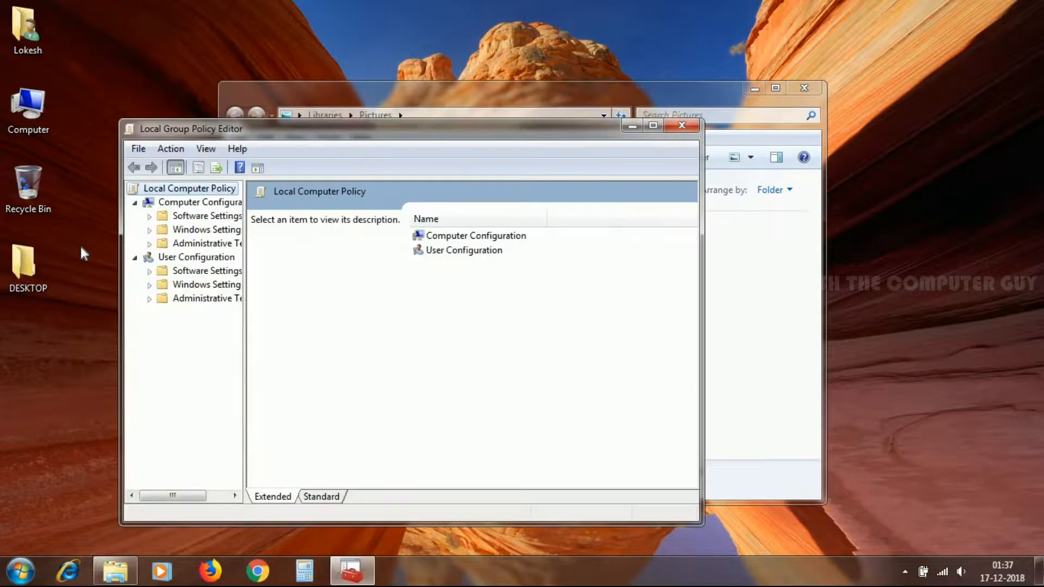
left_click(653, 125)
Widen the policy tree and show the Desktop settings under User Configuration, Administrative Templates, Desktop.
left_click_drag(123, 196, 175, 202)
left_click(26, 175)
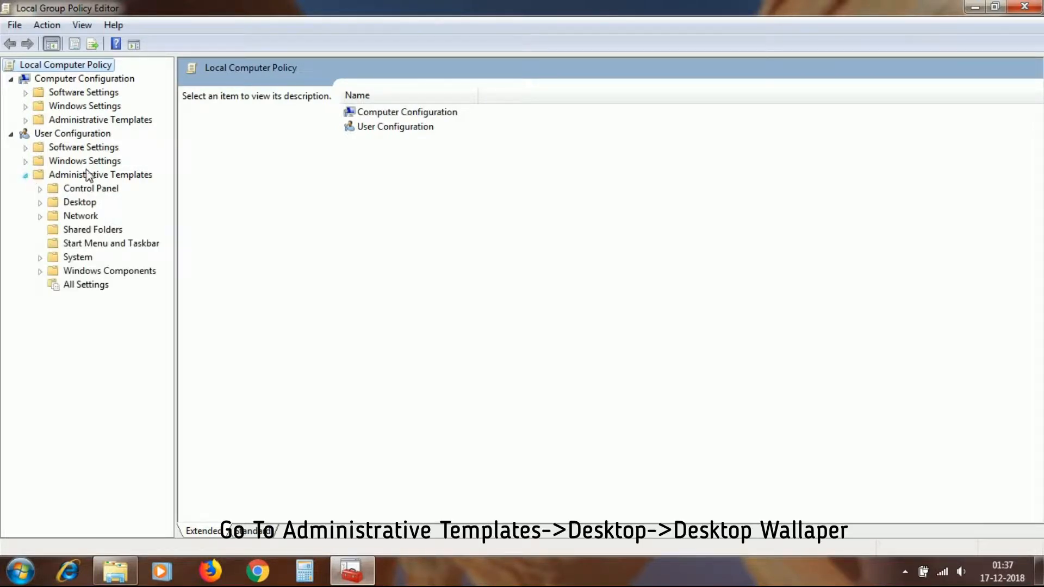
left_click(79, 203)
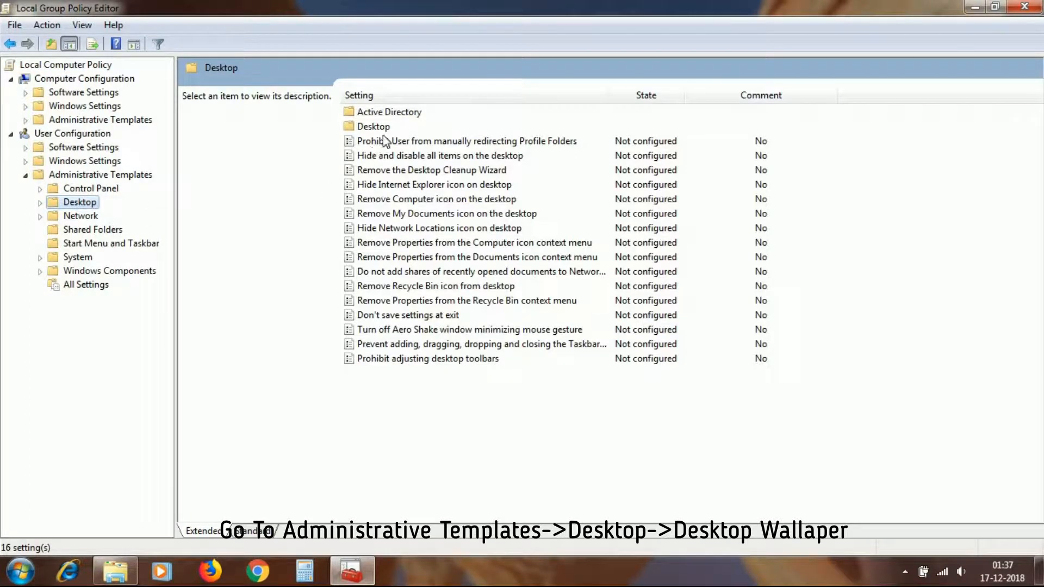
double_click(379, 130)
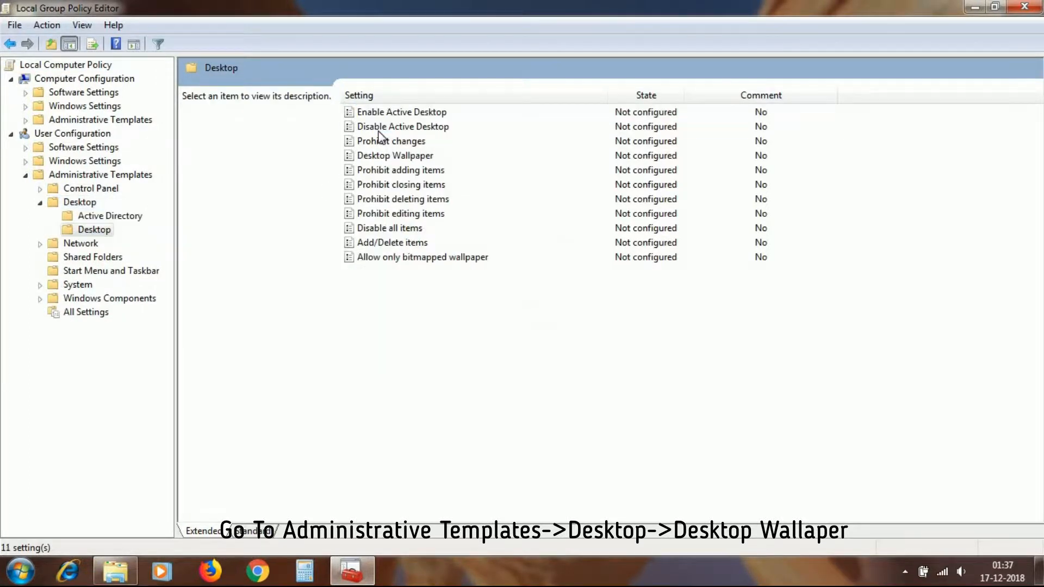
Open the Desktop Wallpaper policy setting and set it to Enabled.
double_click(400, 157)
left_click_drag(239, 113, 340, 67)
left_click(229, 148)
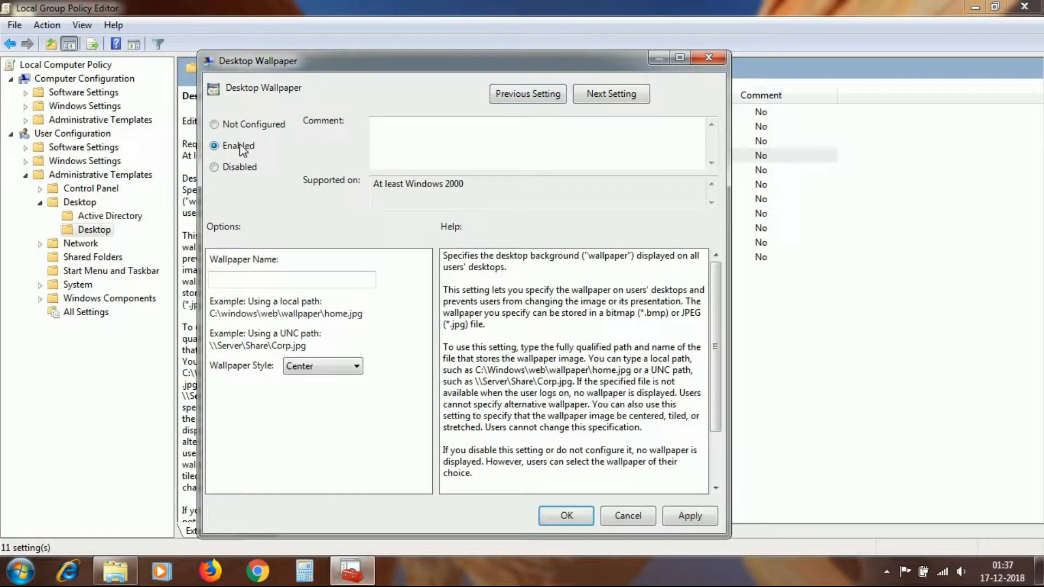
Copy the folder location from the properties of the HD picture in the Pictures library.
left_click(103, 580)
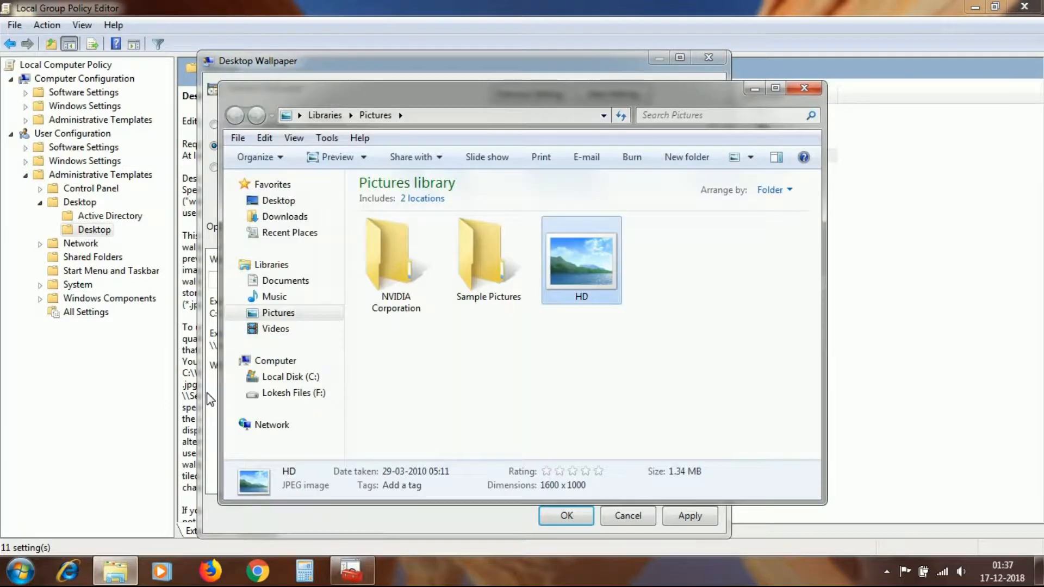
right_click(594, 262)
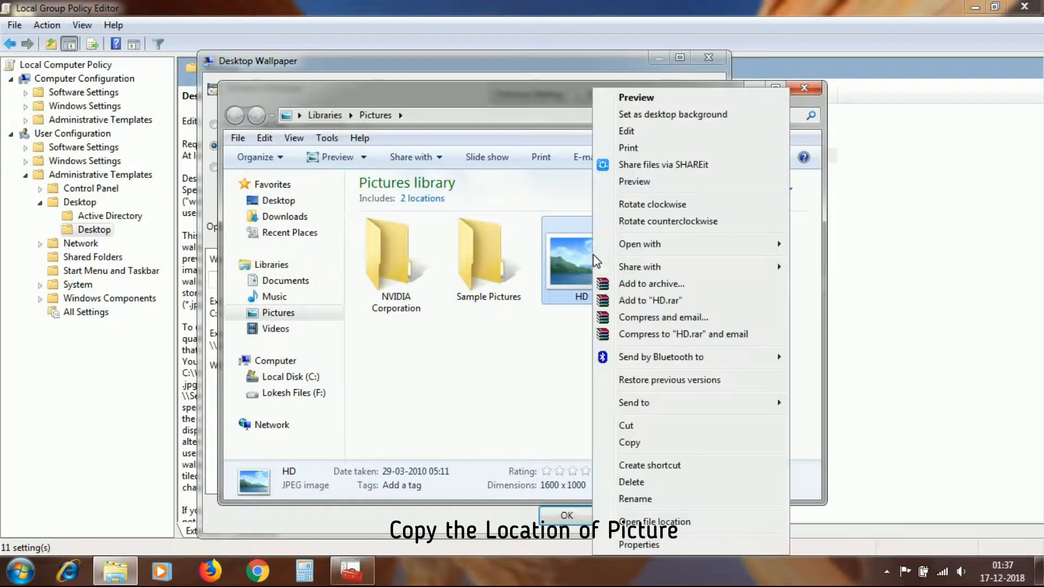
left_click(648, 546)
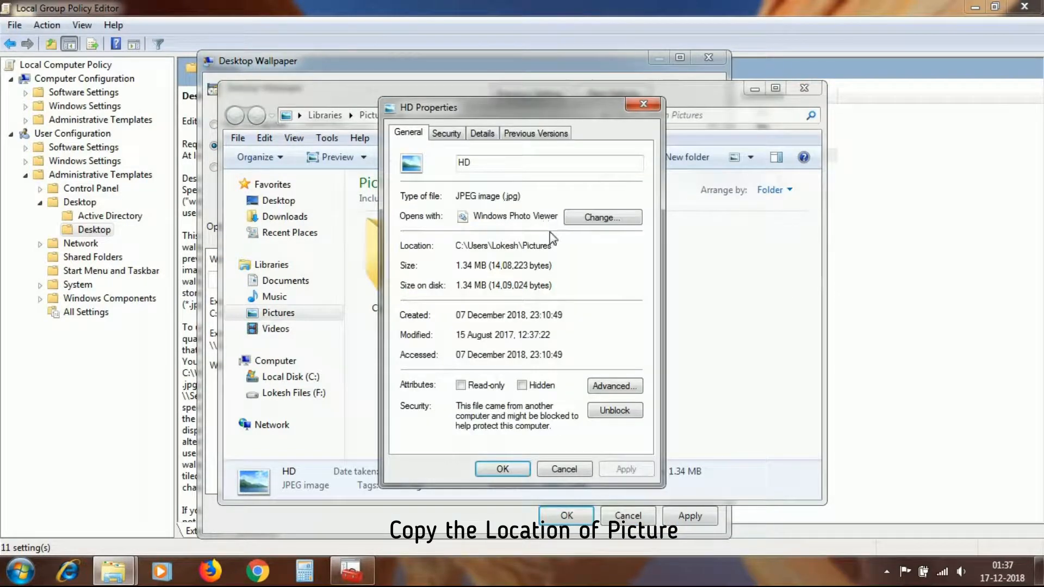
left_click_drag(564, 246, 446, 242)
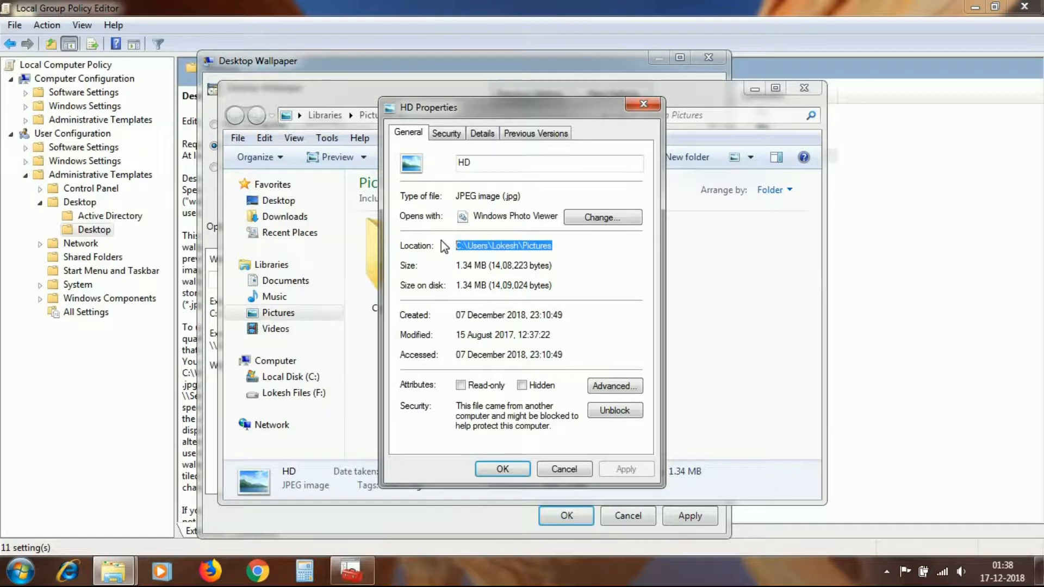
right_click(473, 248)
left_click(504, 297)
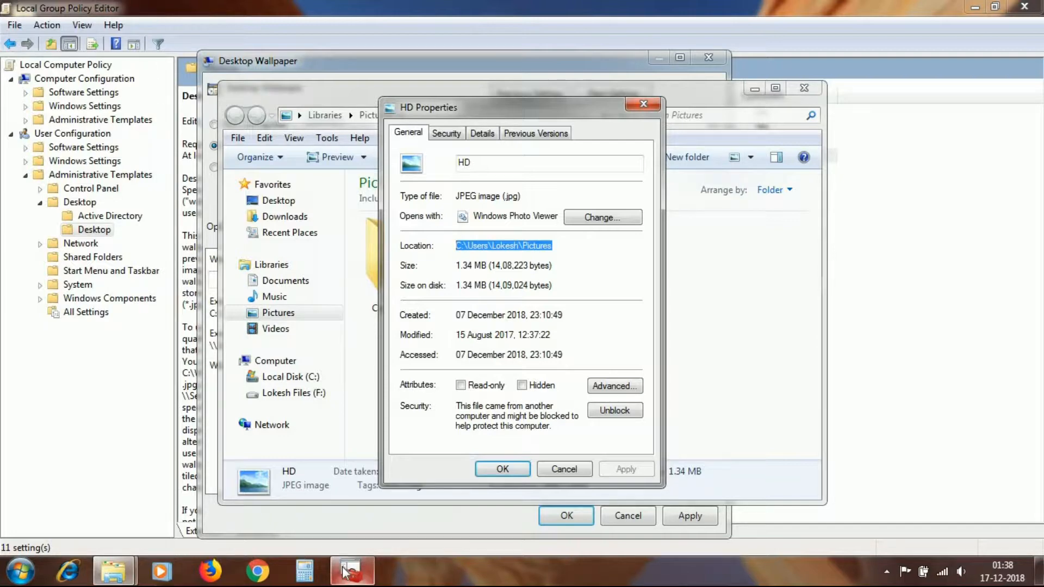
Return to the Desktop Wallpaper policy and paste the copied folder path as the Wallpaper Name, ending with a backslash.
mouse_move(352, 571)
left_click(324, 520)
left_click(248, 279)
right_click(247, 279)
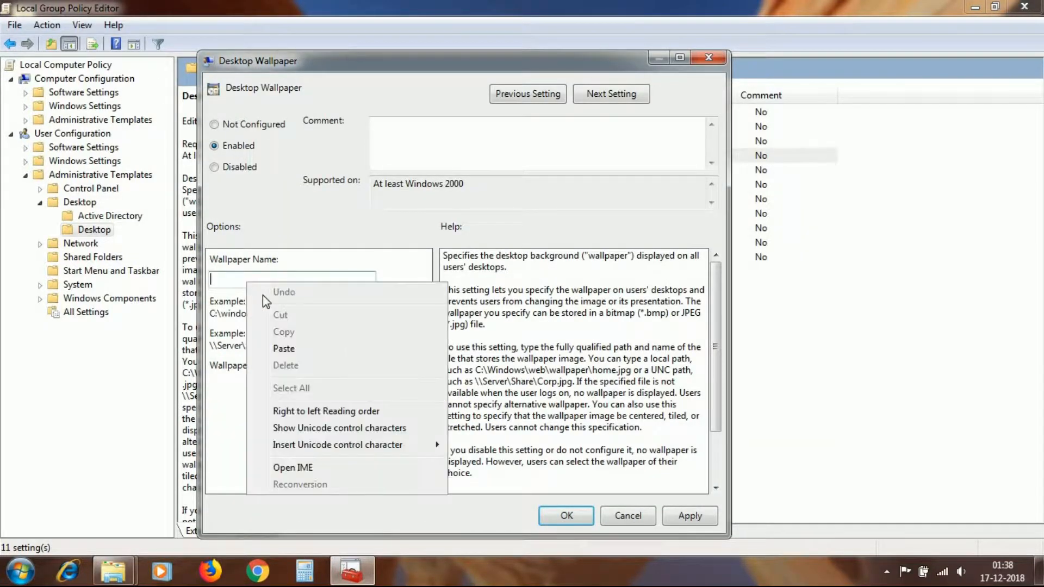
left_click(283, 348)
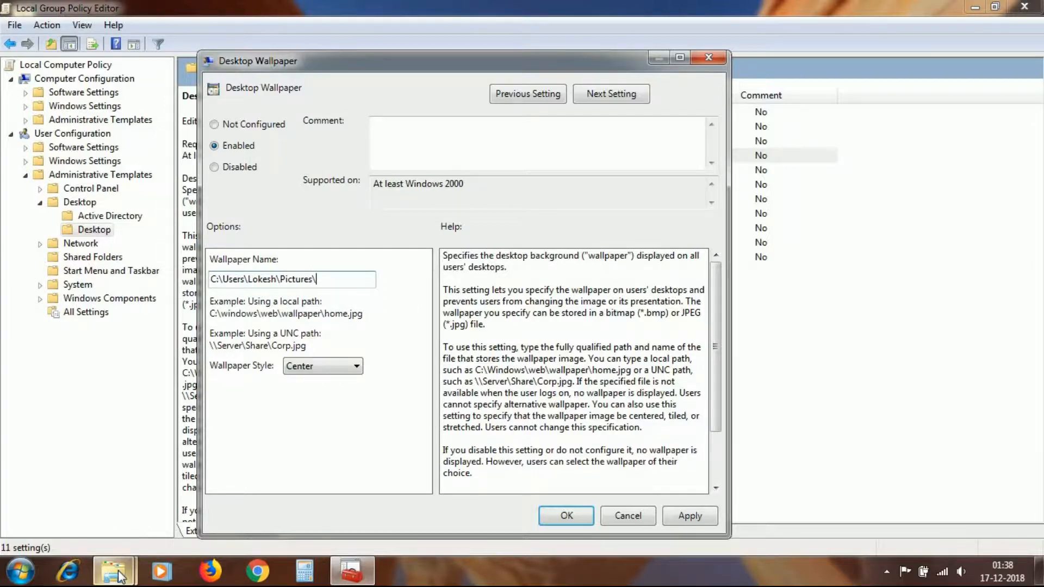
Check the picture's file name, complete the wallpaper path with HD.jpg, and apply and save the Desktop Wallpaper policy.
mouse_move(119, 567)
left_click(130, 514)
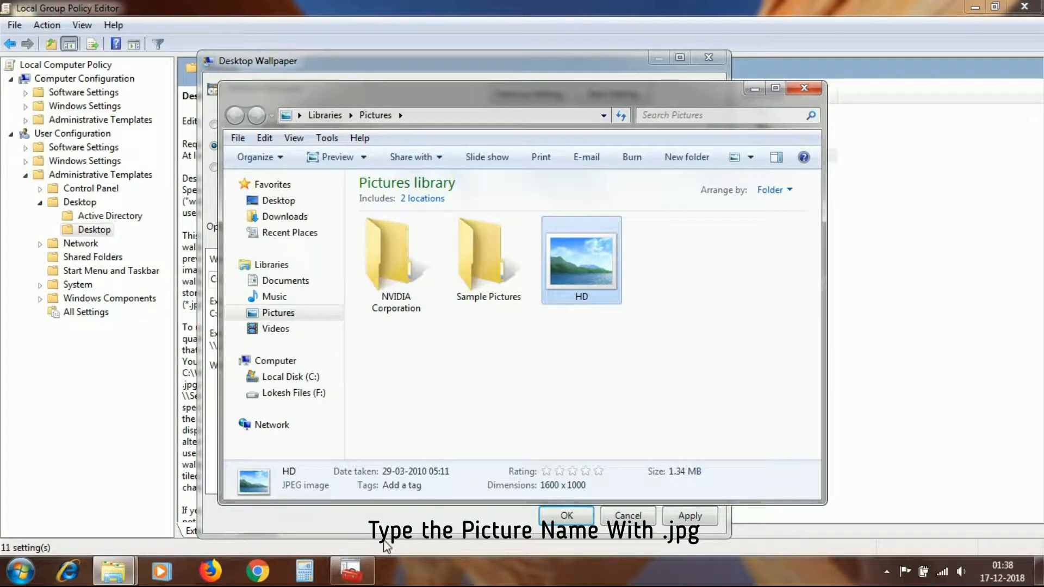
left_click(354, 574)
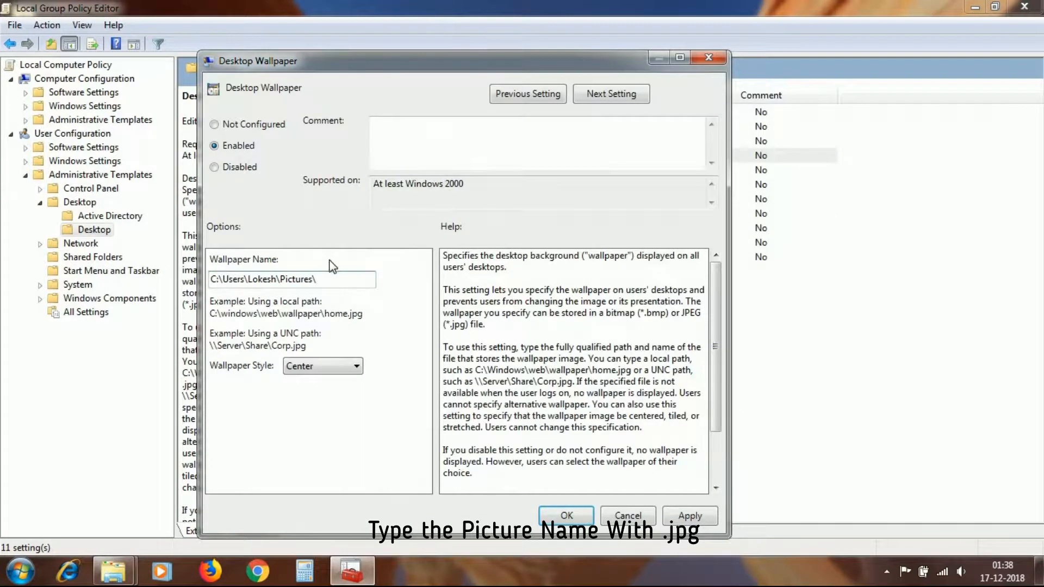
type("\\HD")
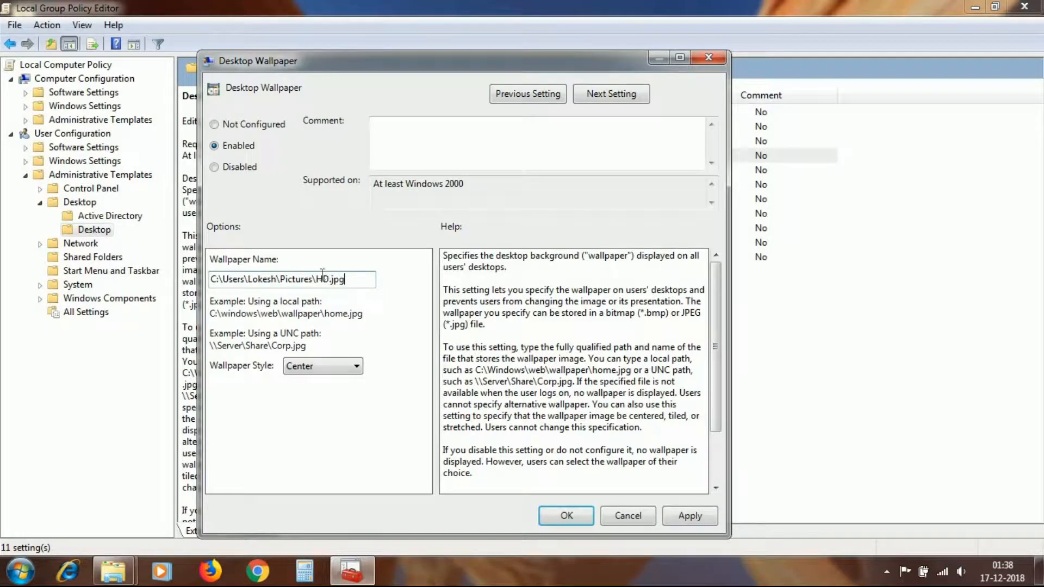
type(".jpg")
left_click_drag(346, 279, 323, 279)
left_click(686, 517)
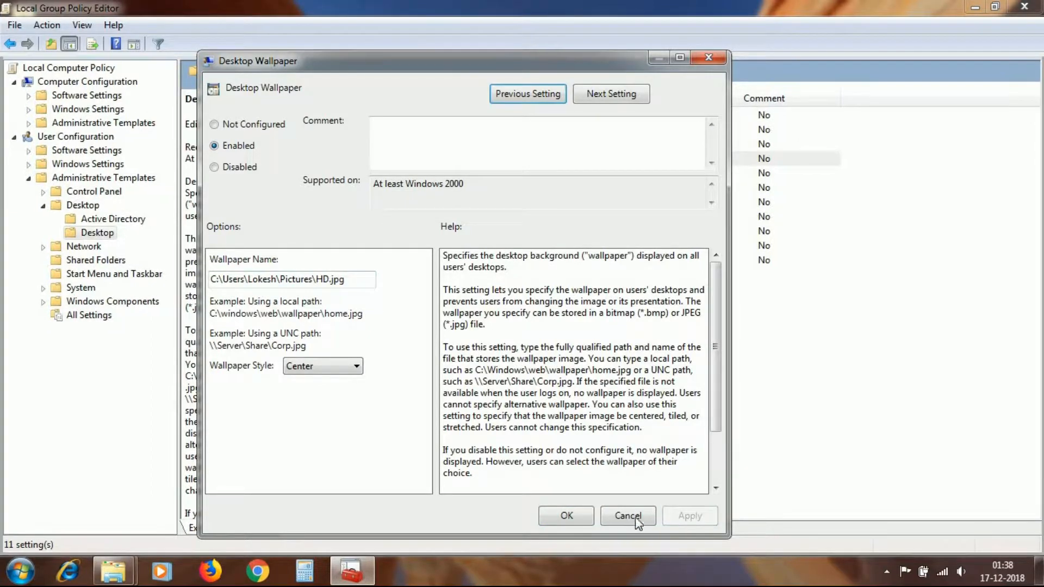
left_click(567, 517)
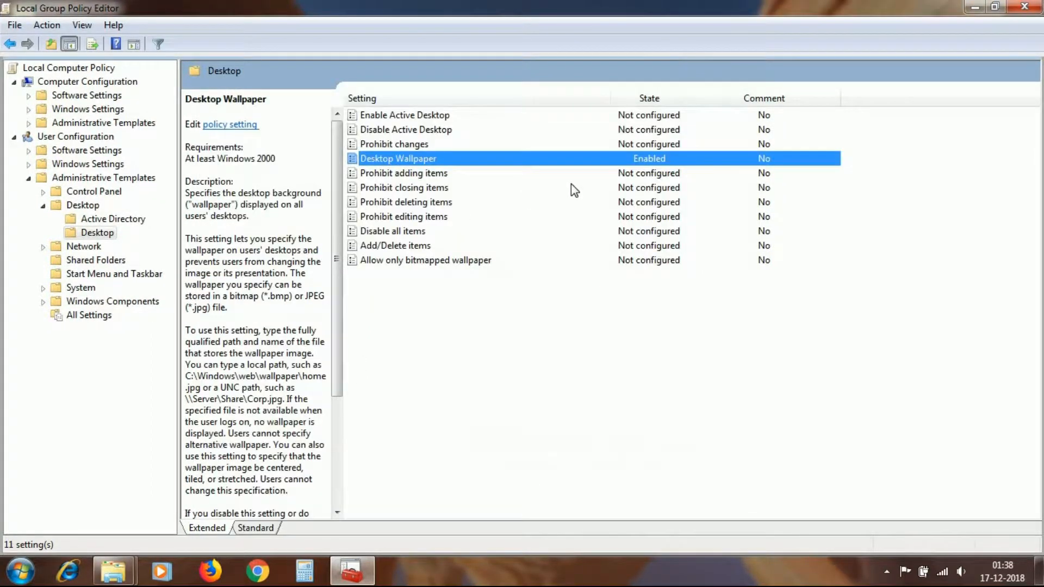
Under Control Panel, Personalization, set the "Prevent changing desktop background" policy to Enabled, then apply and save it.
left_click(81, 192)
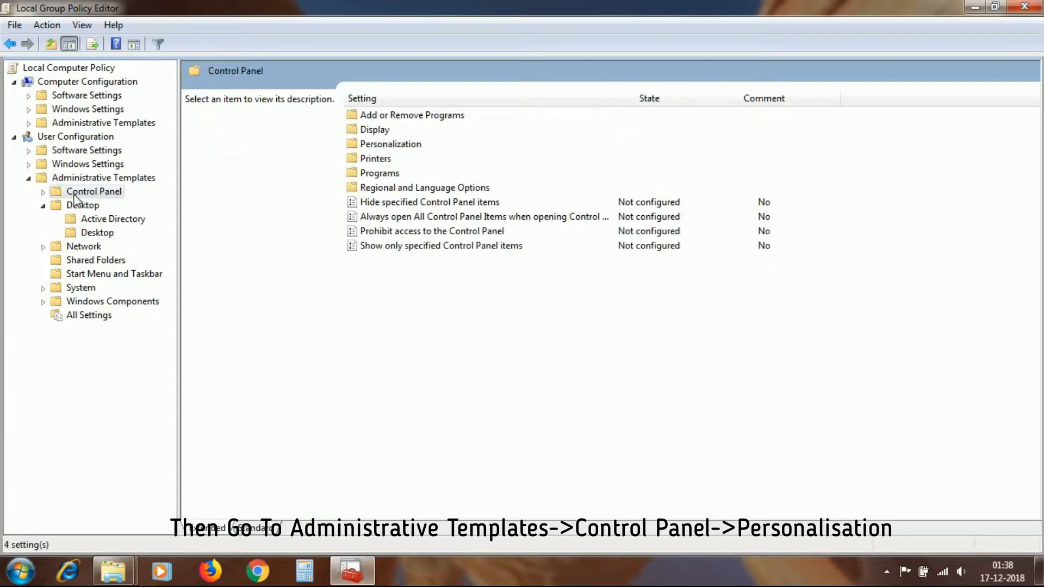
double_click(392, 145)
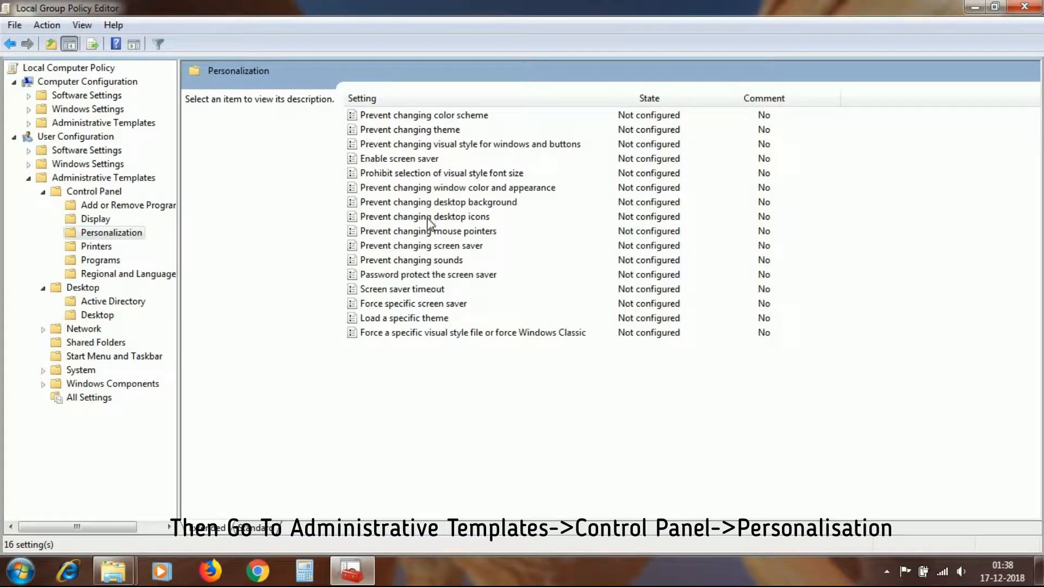
double_click(424, 203)
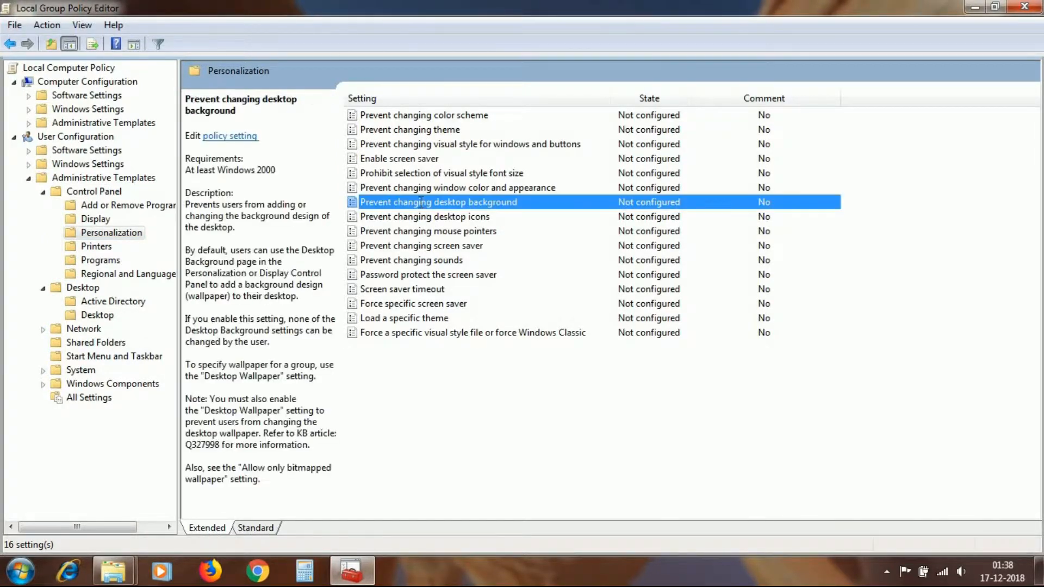
left_click_drag(248, 111, 353, 235)
left_click_drag(432, 233, 454, 132)
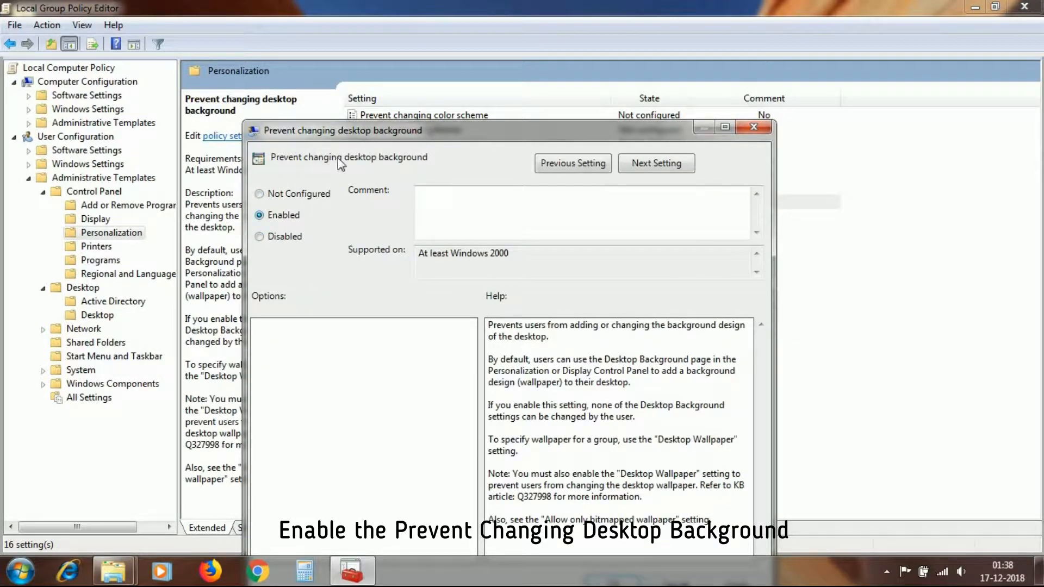
left_click_drag(354, 133, 326, 58)
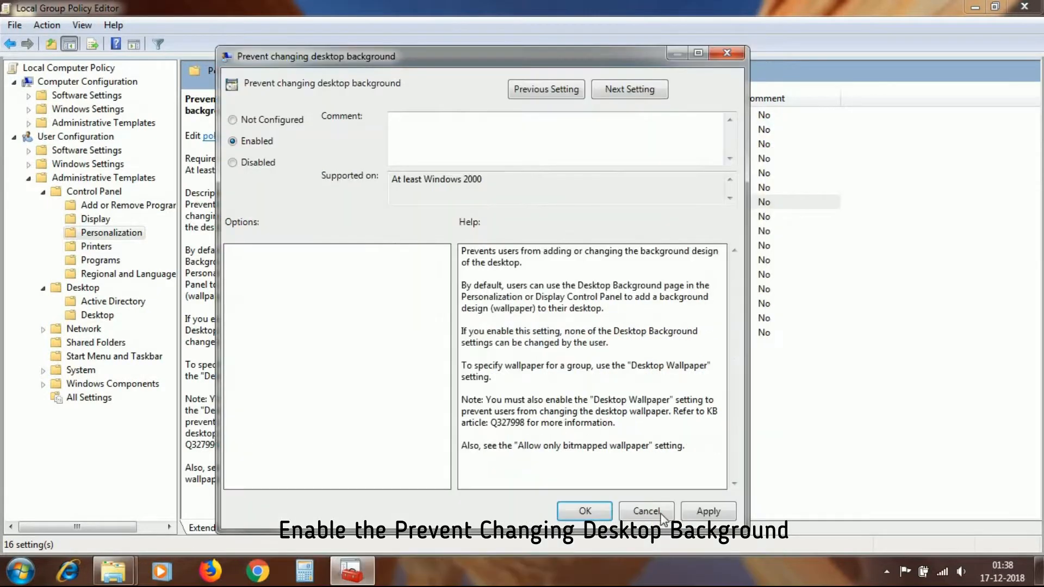
left_click(694, 513)
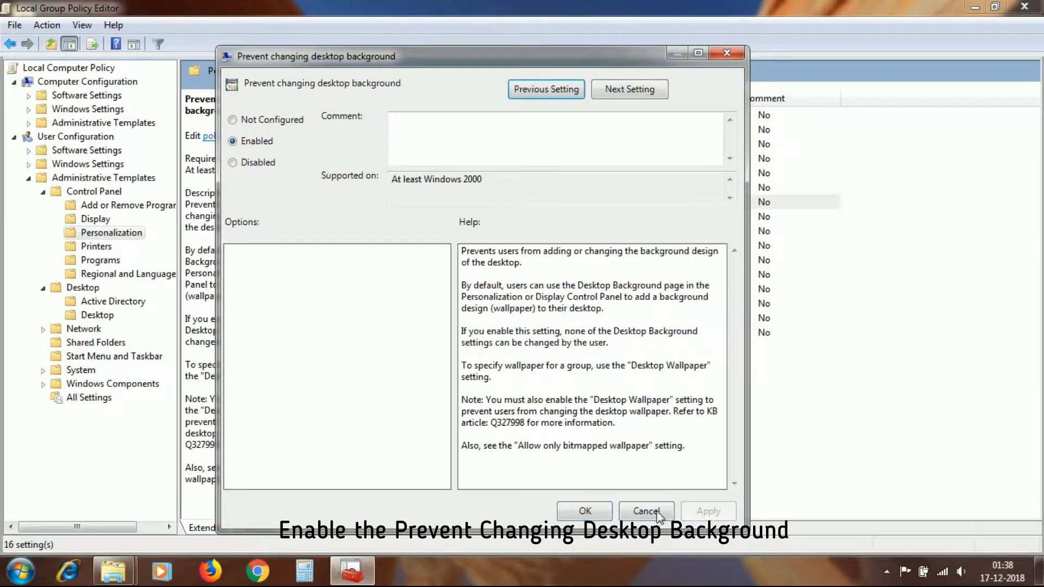
left_click(584, 512)
Close the policy editor and the HD properties window, and refresh the desktop.
left_click(1025, 6)
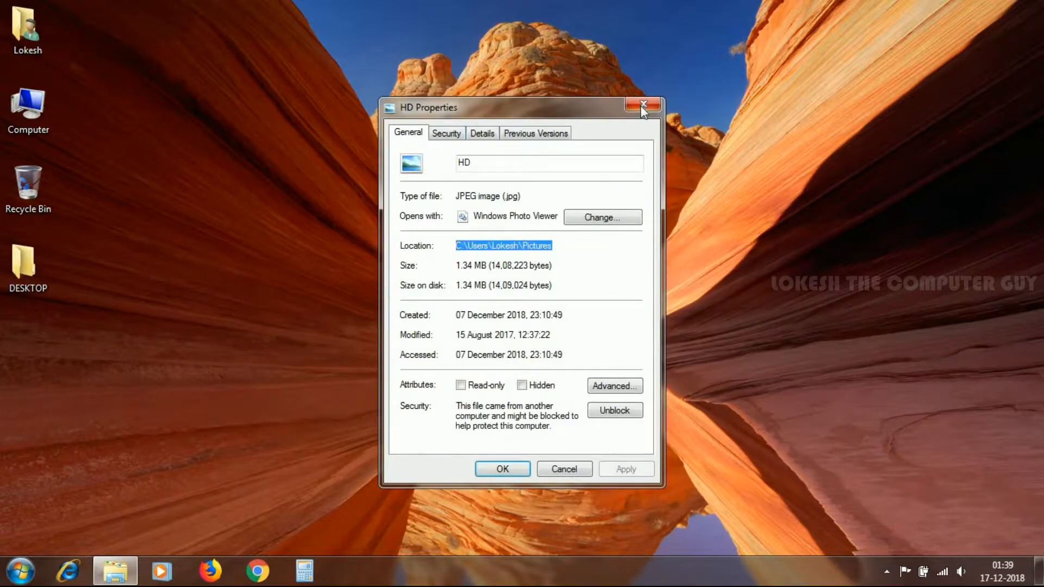
left_click(643, 106)
right_click(325, 140)
left_click(355, 190)
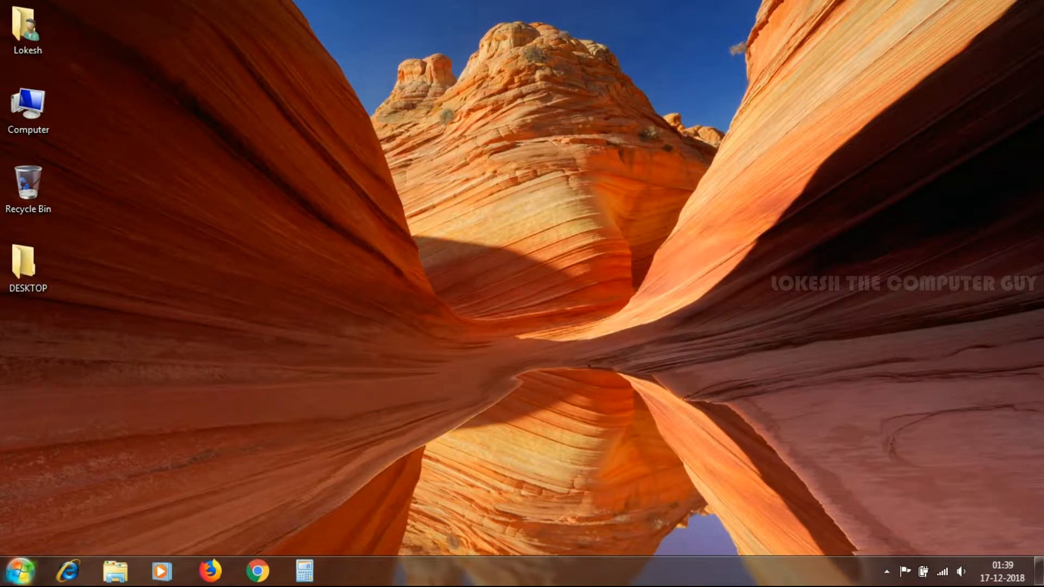
Open a Command Prompt and force a group policy update with gpupdate/force.
key("super")
type("cmd")
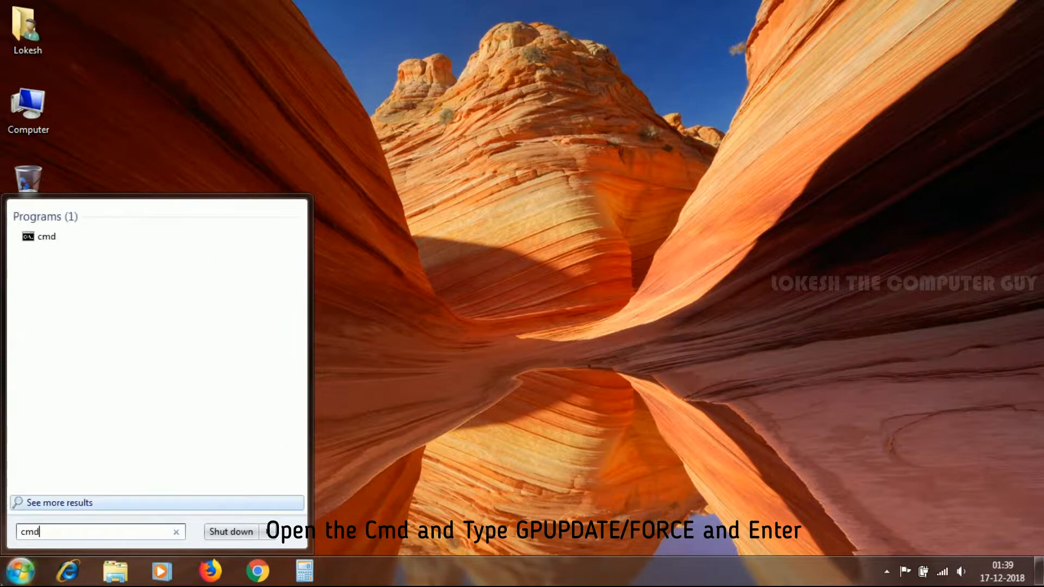
left_click(66, 239)
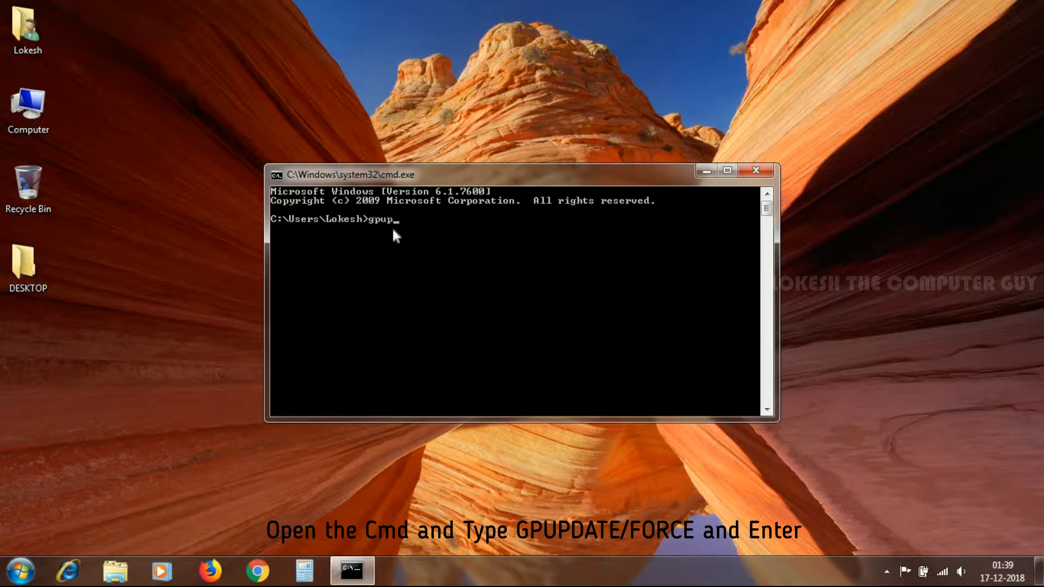
type("gpupdate/force")
key("Return")
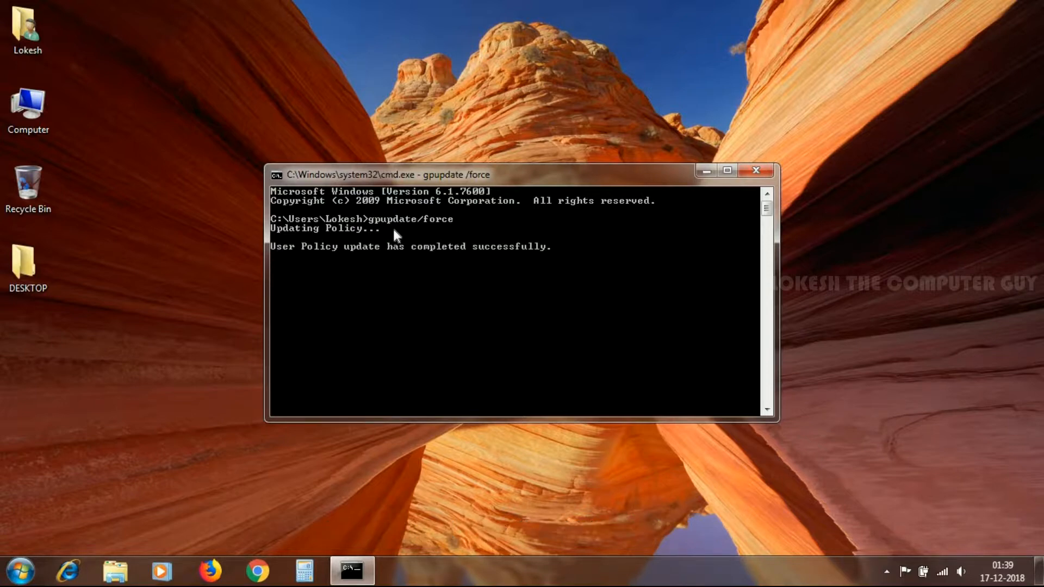
Repeat the gpupdate/force command, close the Command Prompt and refresh the desktop.
key("Up")
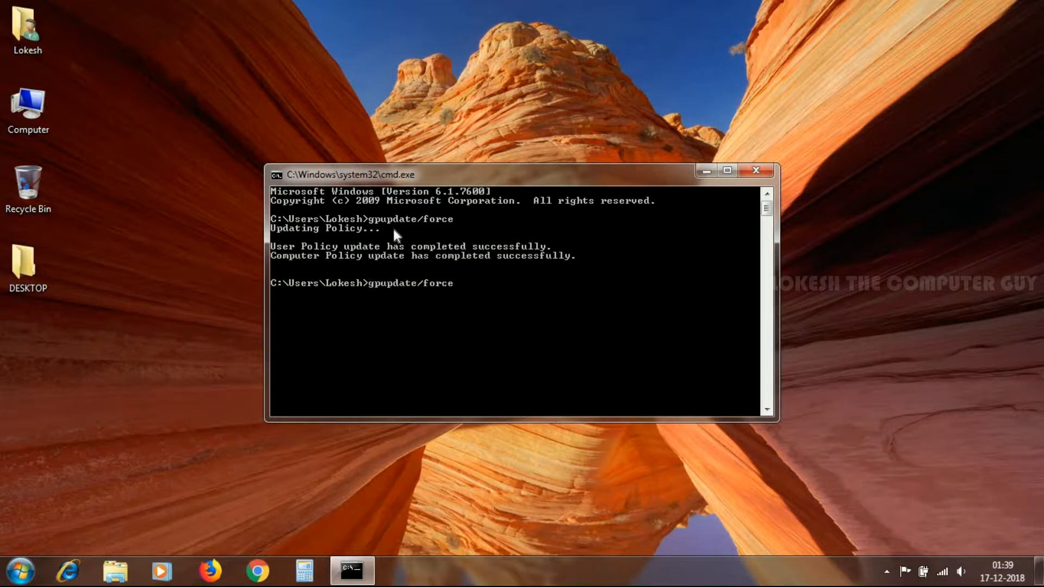
key("Return")
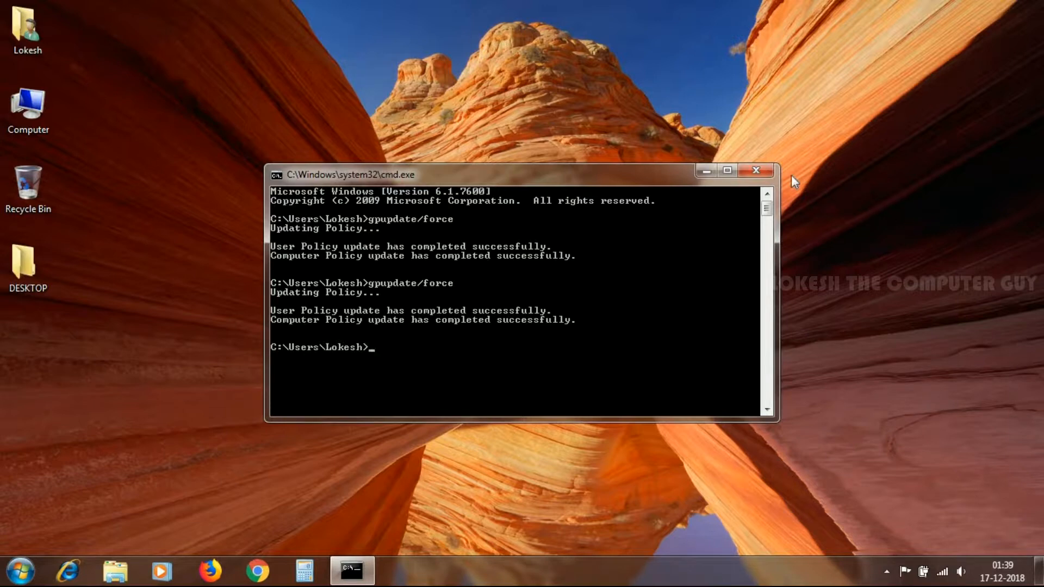
left_click(756, 171)
right_click(386, 193)
left_click(409, 236)
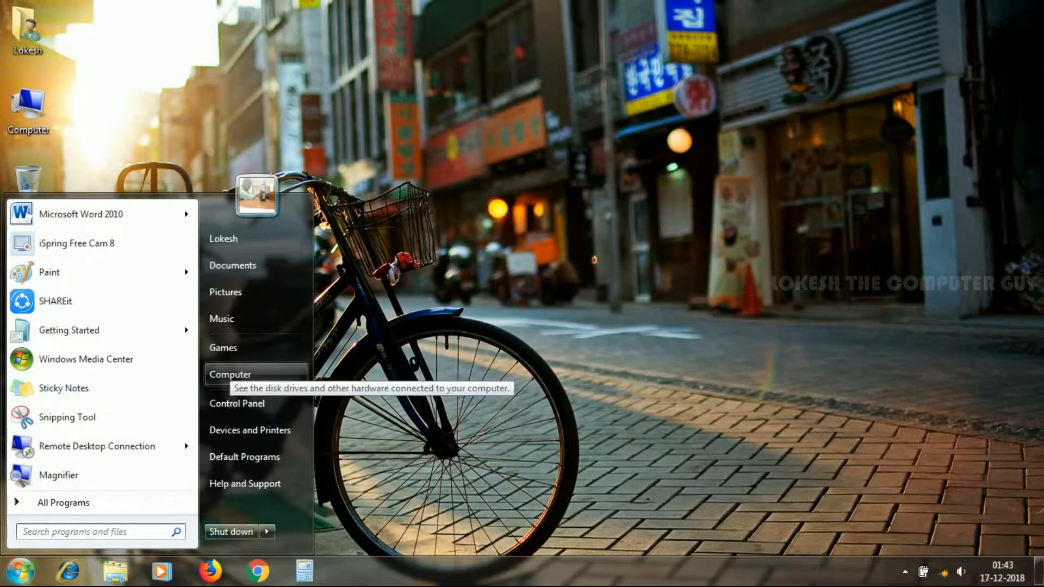
View the HD picture from the Pictures library to compare it with the desktop wallpaper, and close both windows.
left_click(257, 354)
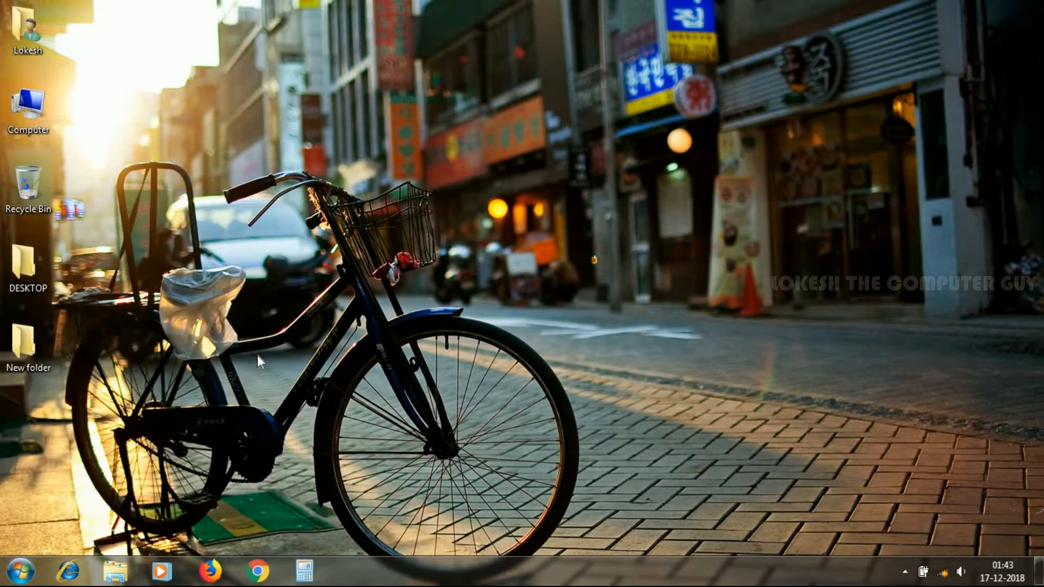
key("super+e")
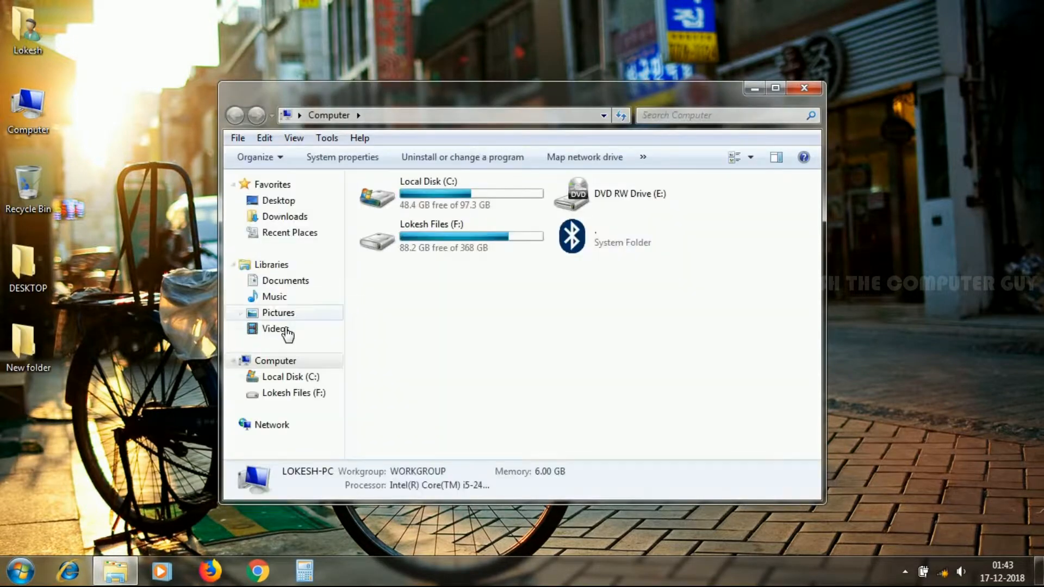
left_click(275, 313)
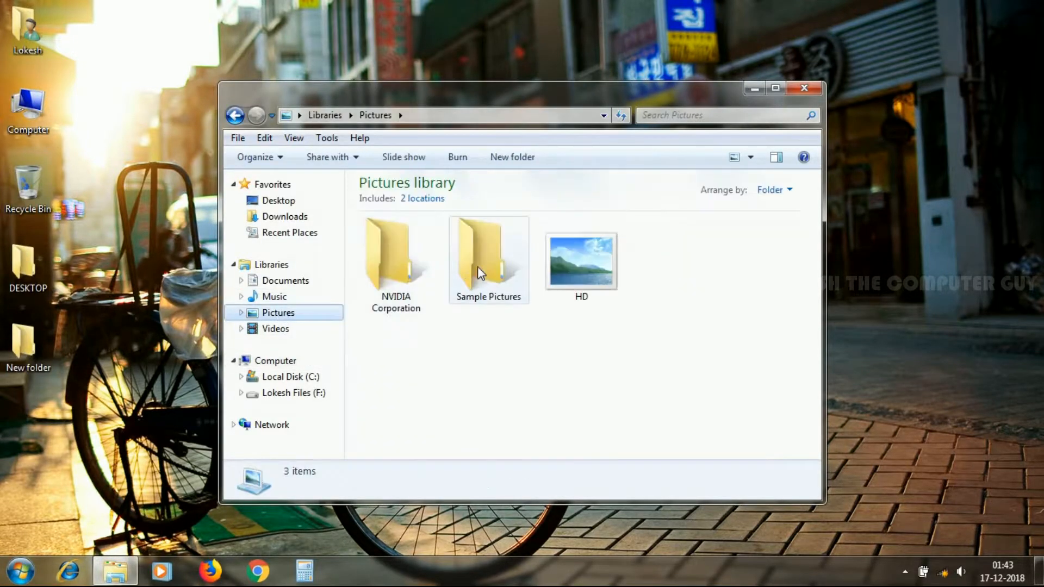
left_click(605, 266)
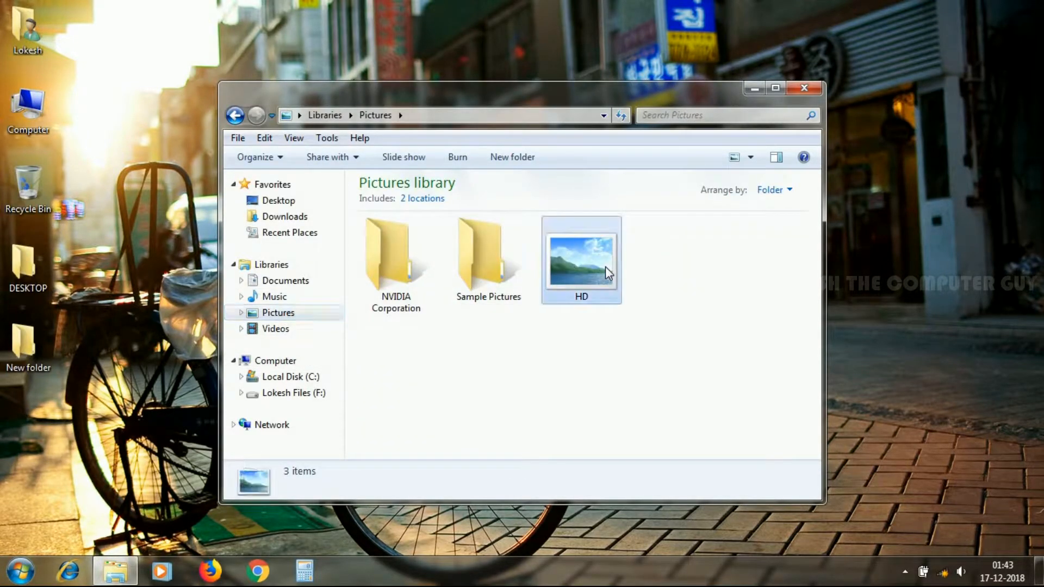
double_click(577, 262)
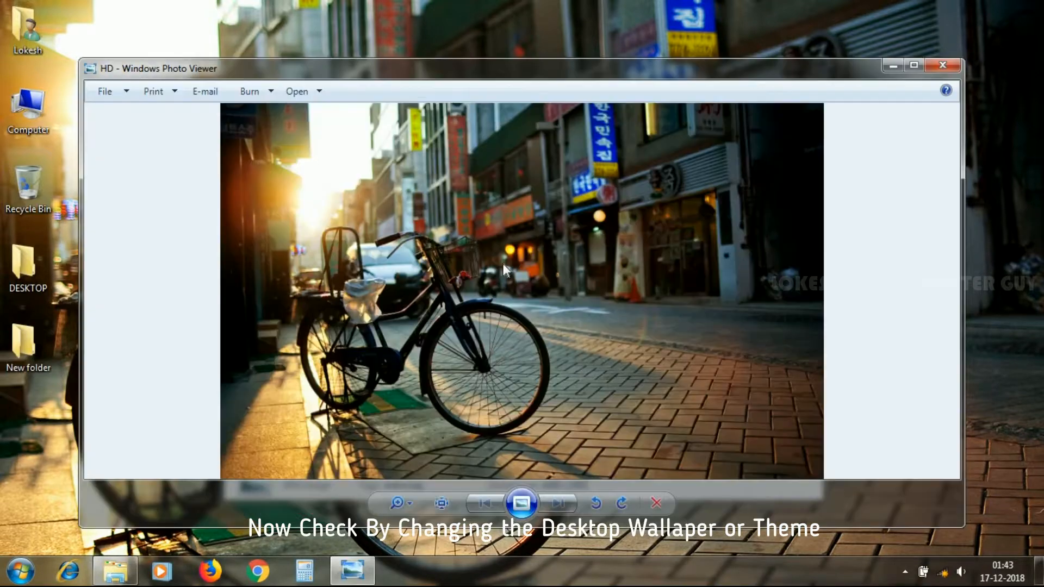
key("alt+F4")
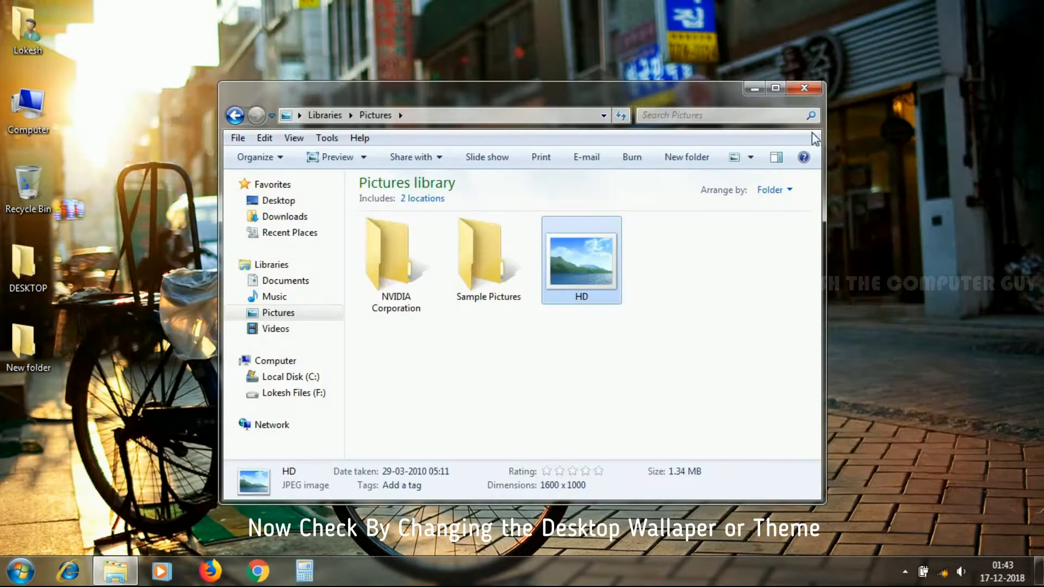
left_click(815, 95)
Test the wallpaper lock by trying Aero themes such as Architecture and Landscapes in the Personalization settings, and refresh the desktop.
right_click(366, 177)
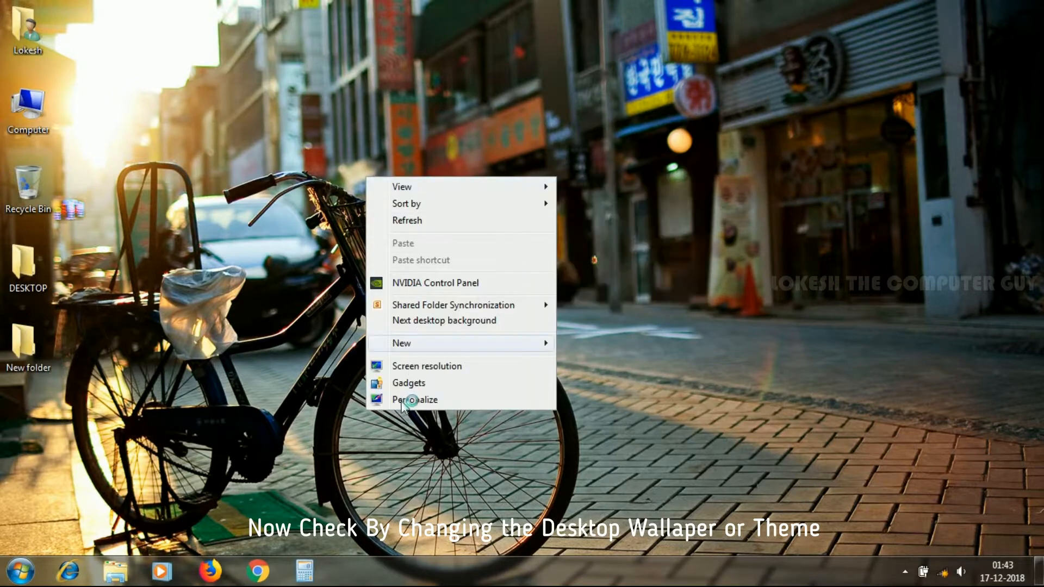
left_click(403, 401)
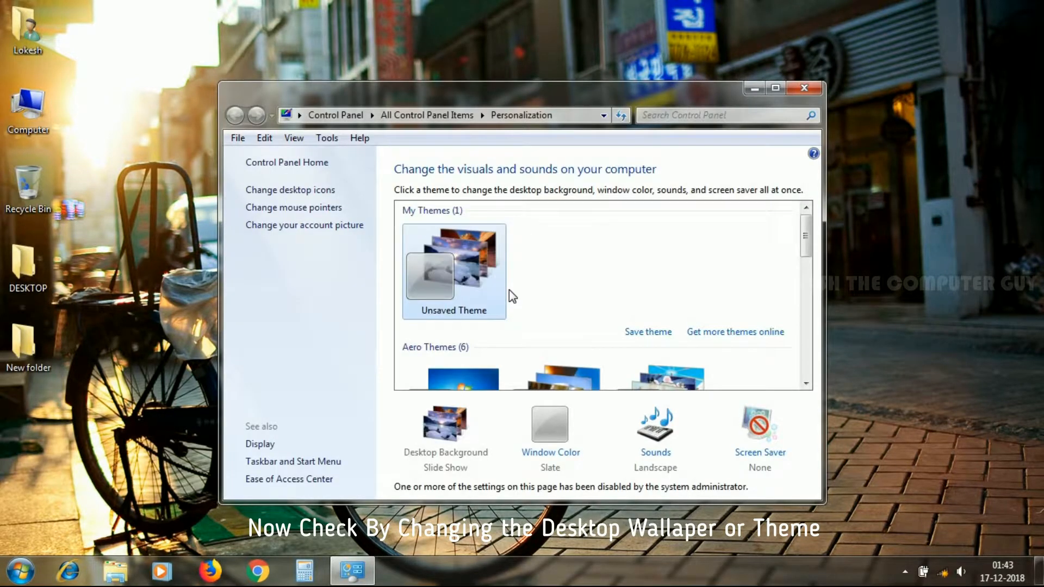
scroll(511, 297, "down", 3)
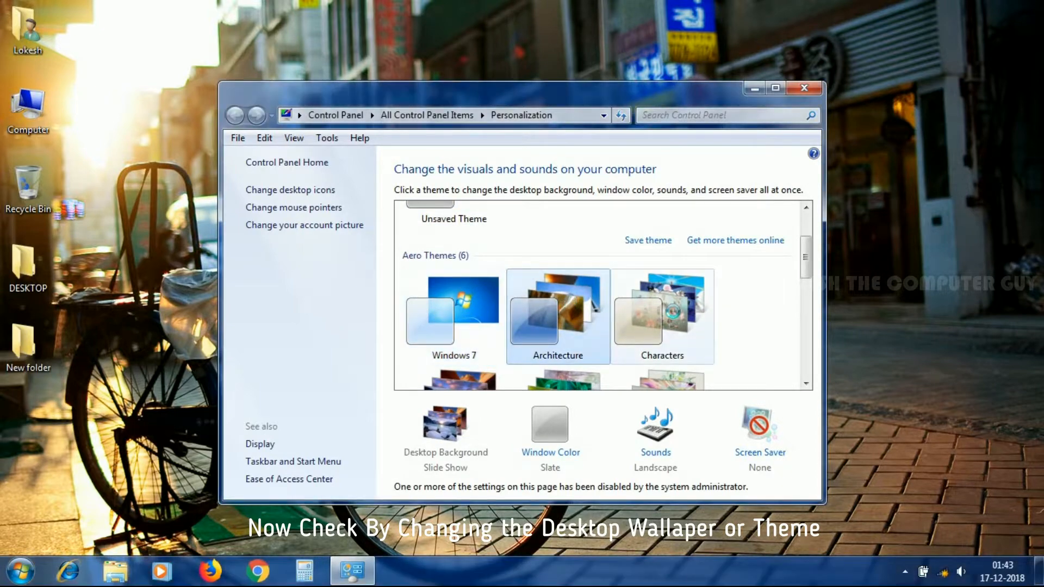
scroll(652, 323, "down", 2)
left_click(457, 343)
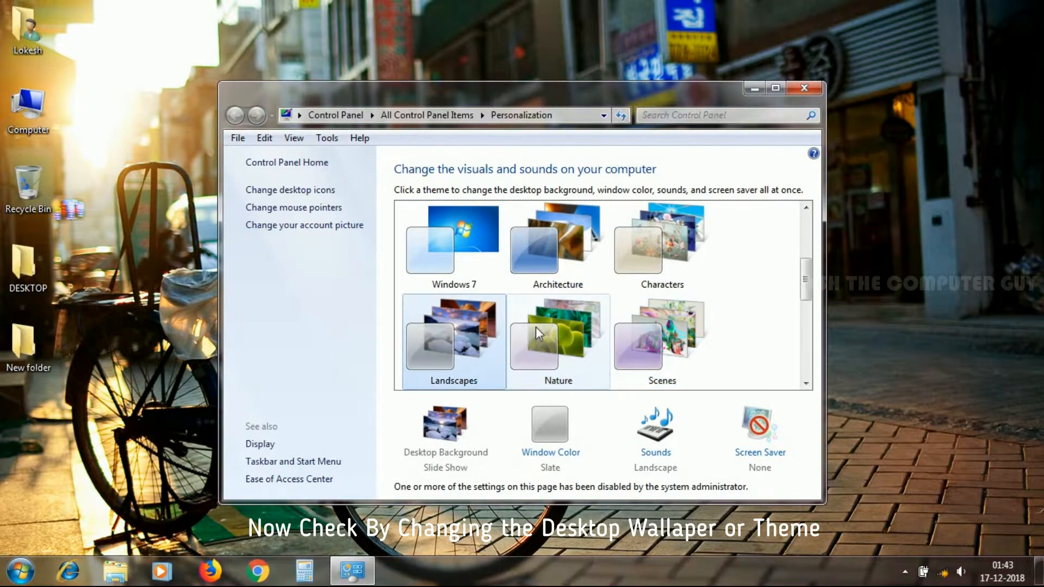
scroll(611, 221, "down", 3)
scroll(443, 268, "up", 8)
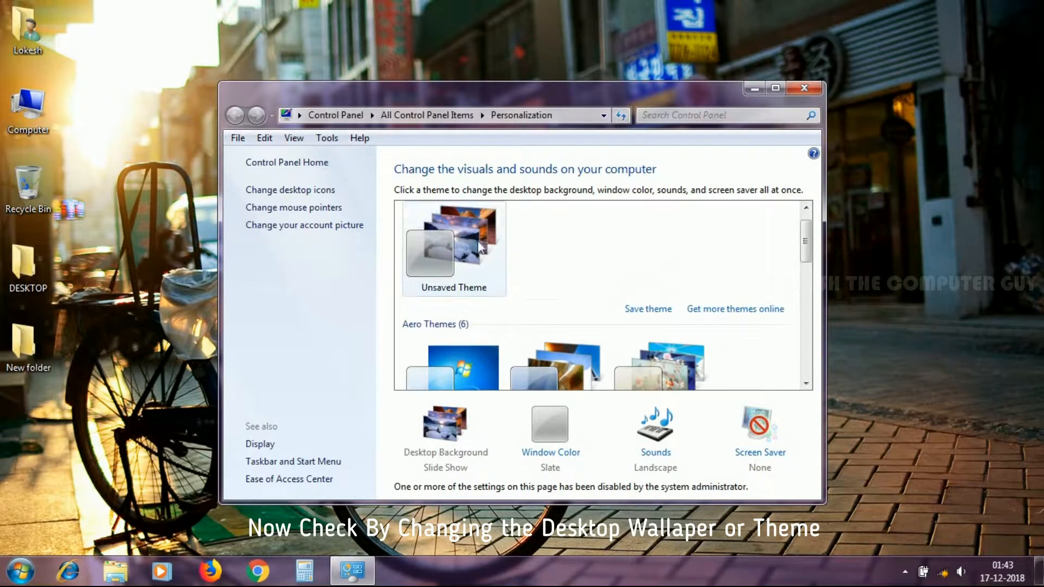
scroll(543, 326, "down", 1)
left_click(802, 91)
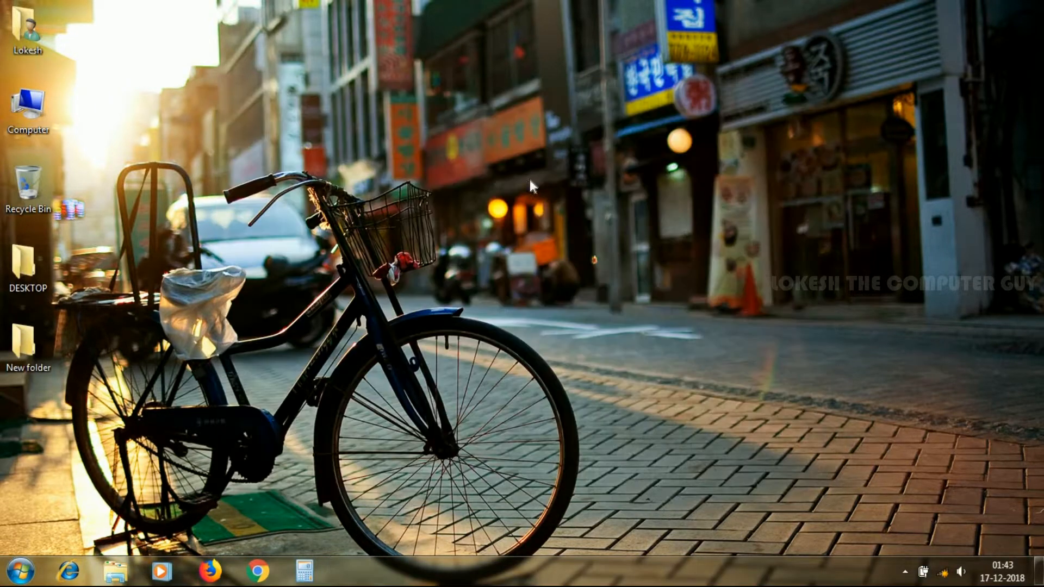
right_click(212, 158)
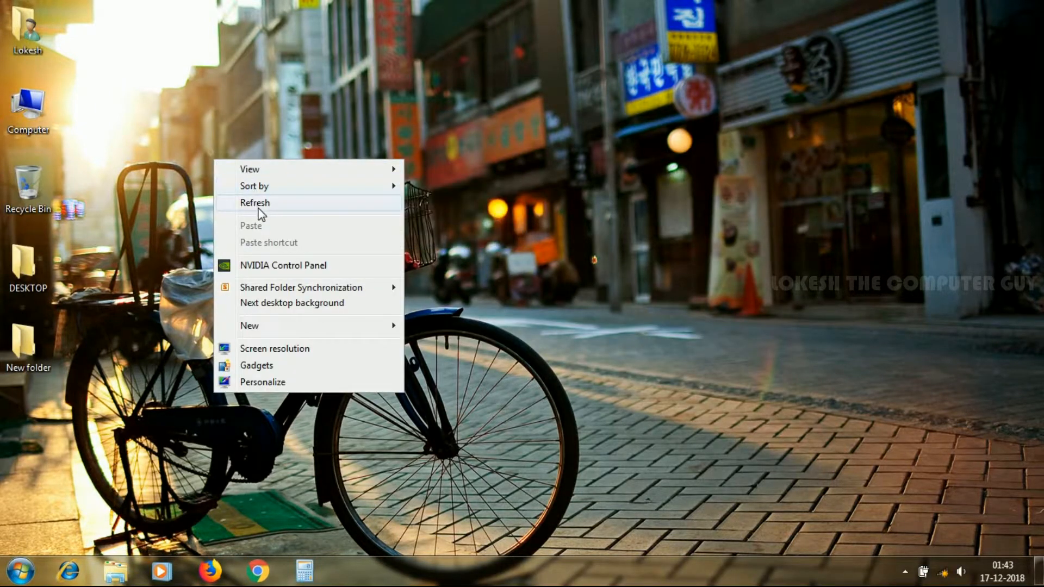
left_click(260, 202)
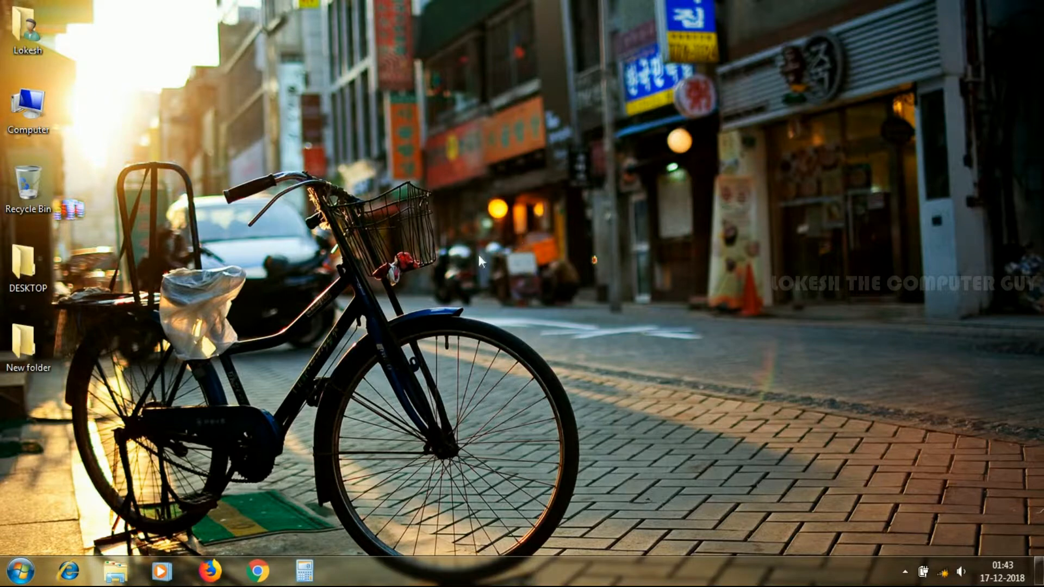
Search for "edit group policy" and open the Local Group Policy Editor maximized.
left_click(19, 573)
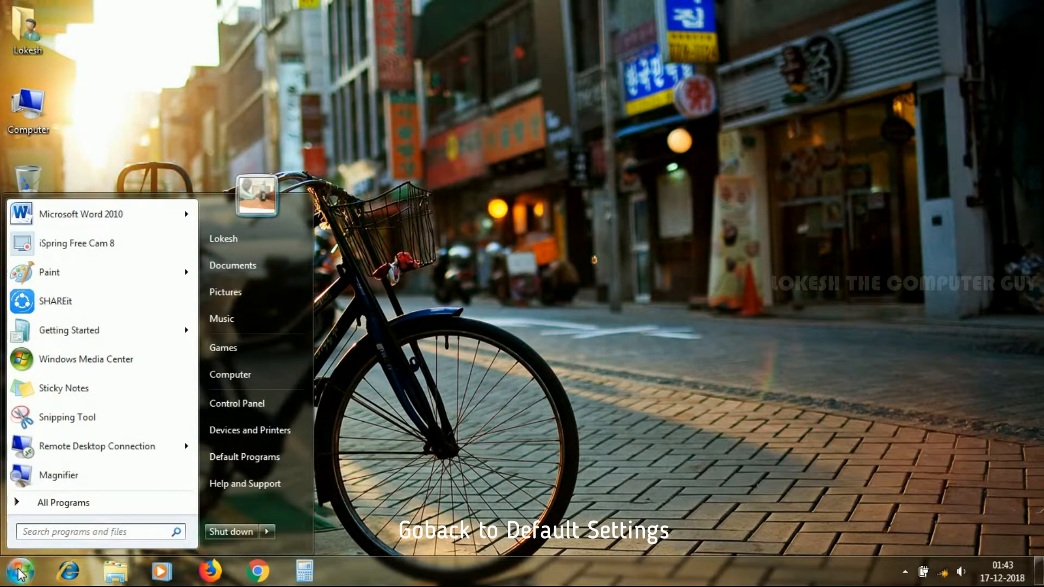
type("edit")
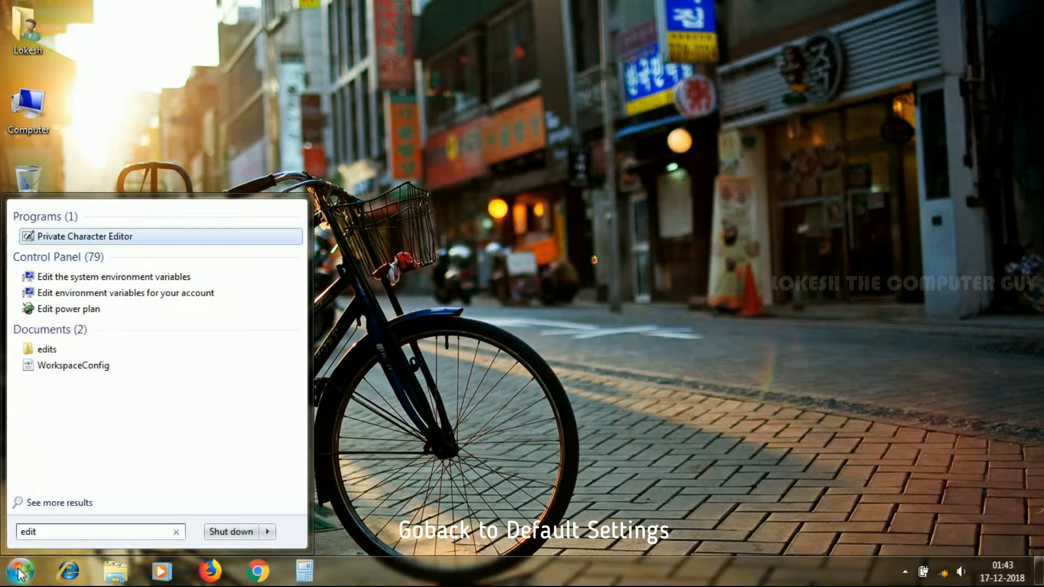
type(" grou")
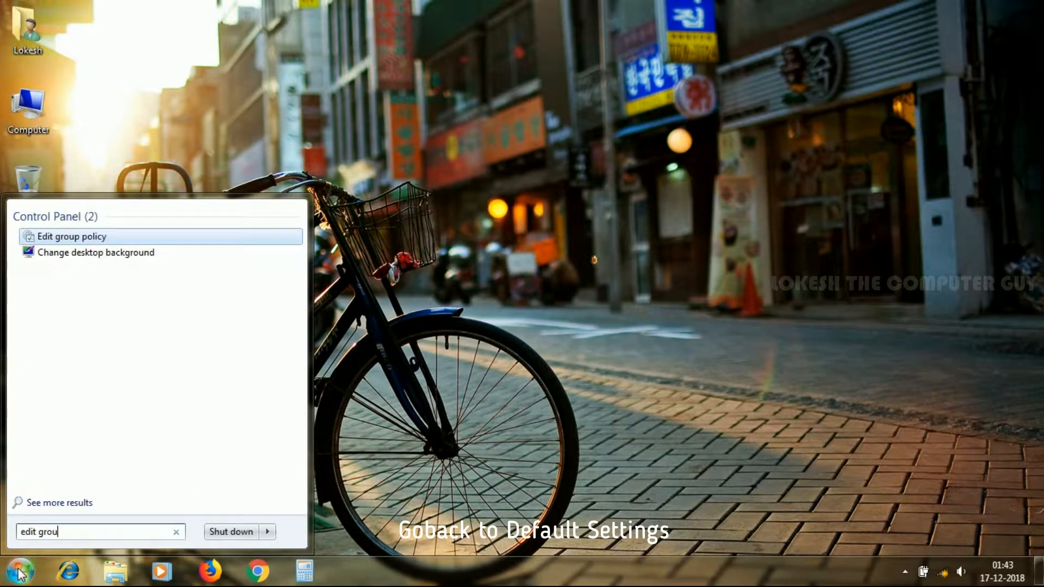
left_click(82, 236)
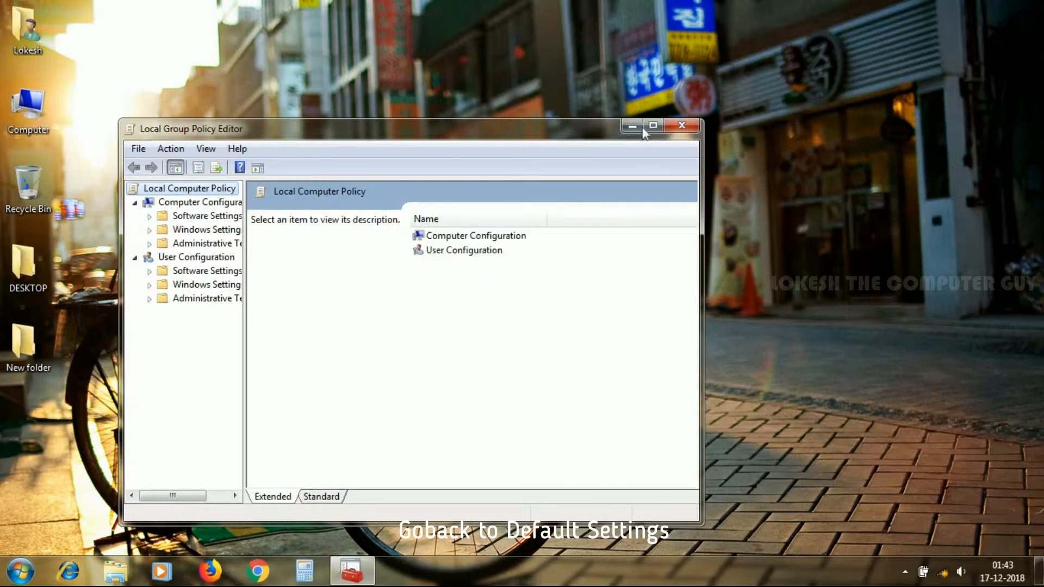
left_click(652, 126)
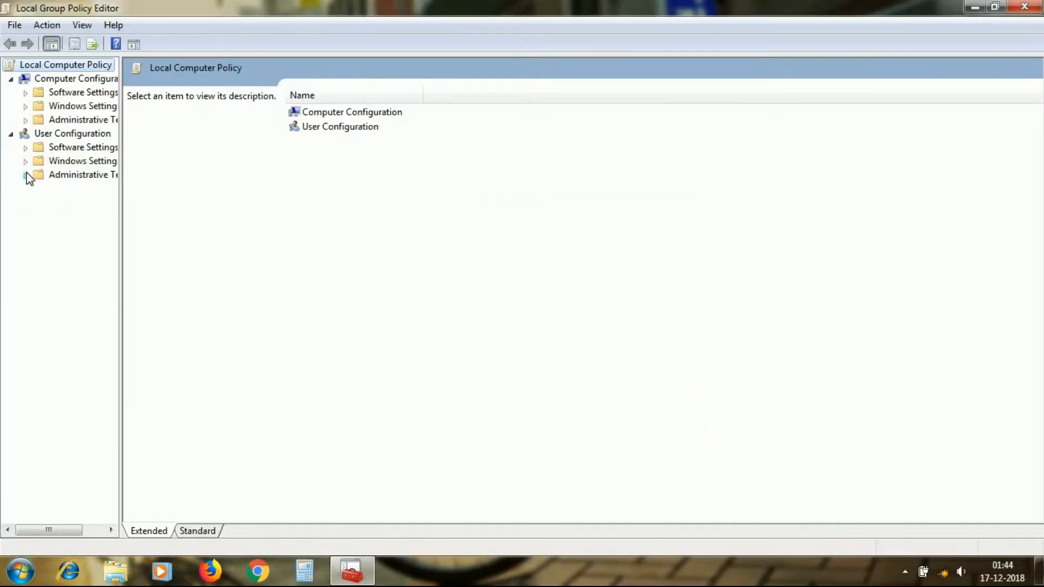
Under User Configuration, Administrative Templates, Desktop, Desktop, set the Desktop Wallpaper policy to Not Configured, and apply and save it.
left_click(26, 175)
left_click(78, 202)
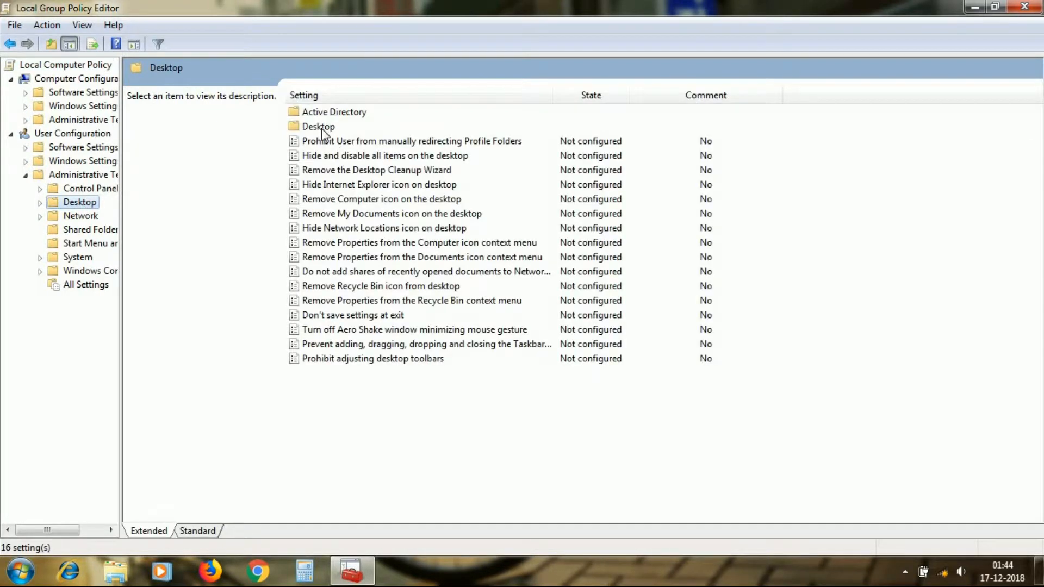
double_click(321, 128)
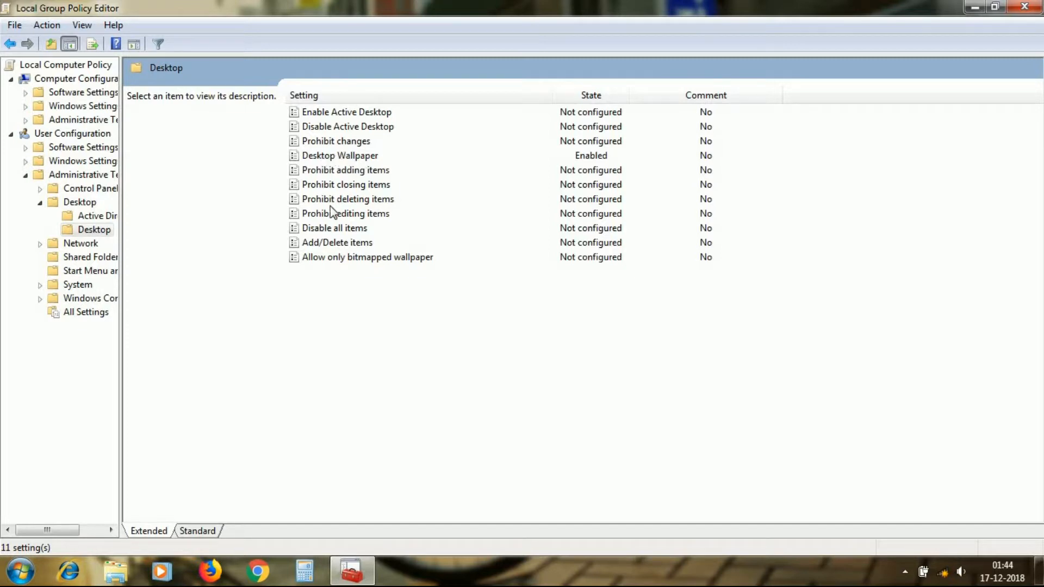
double_click(363, 156)
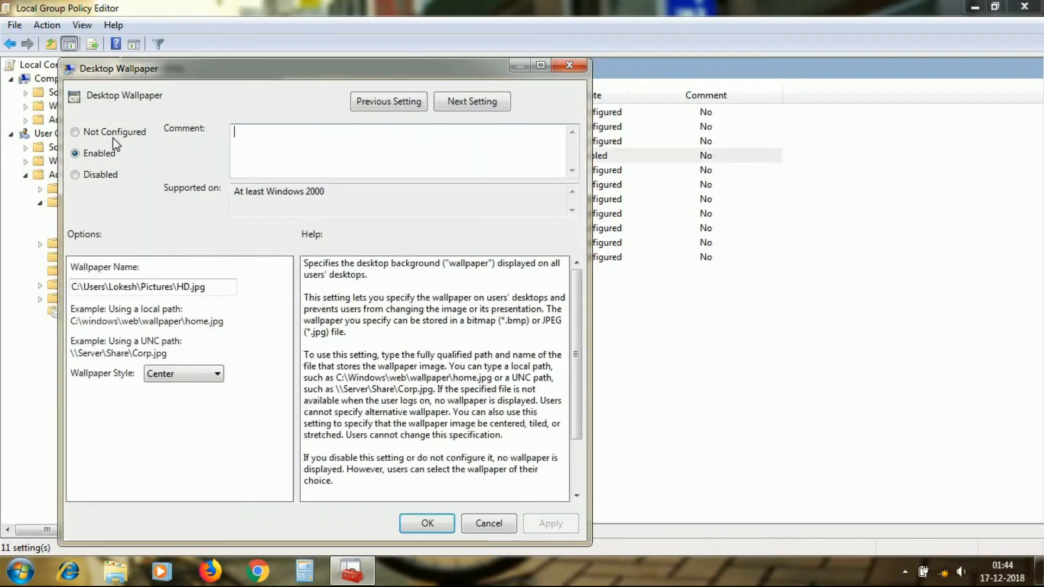
left_click(99, 137)
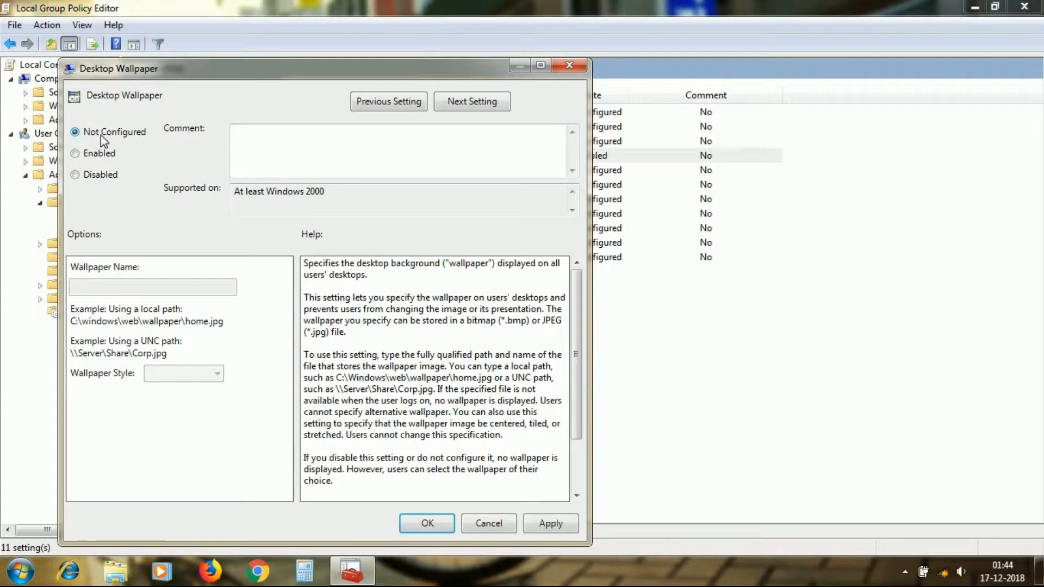
left_click(540, 525)
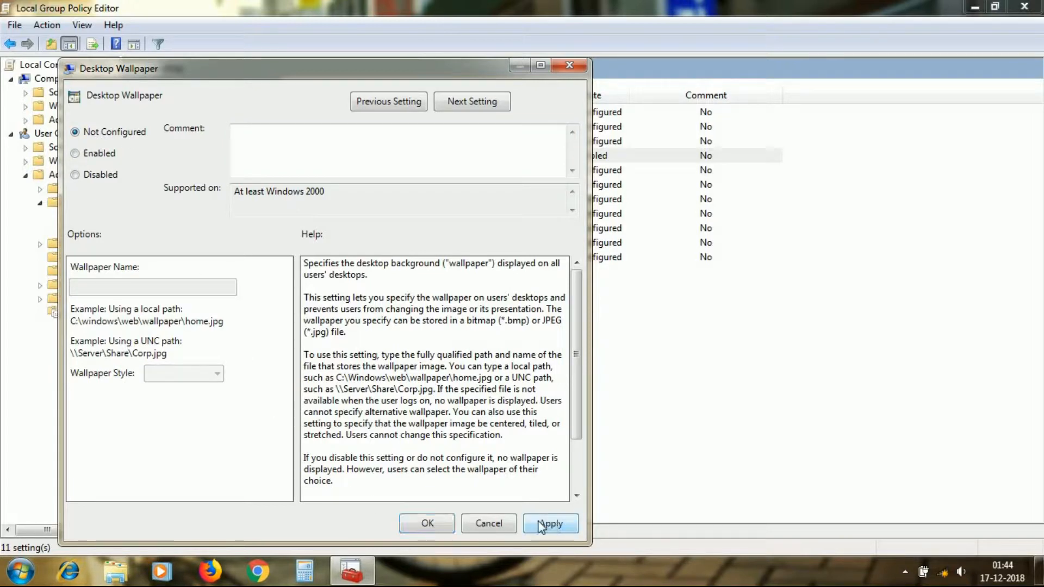
left_click(427, 523)
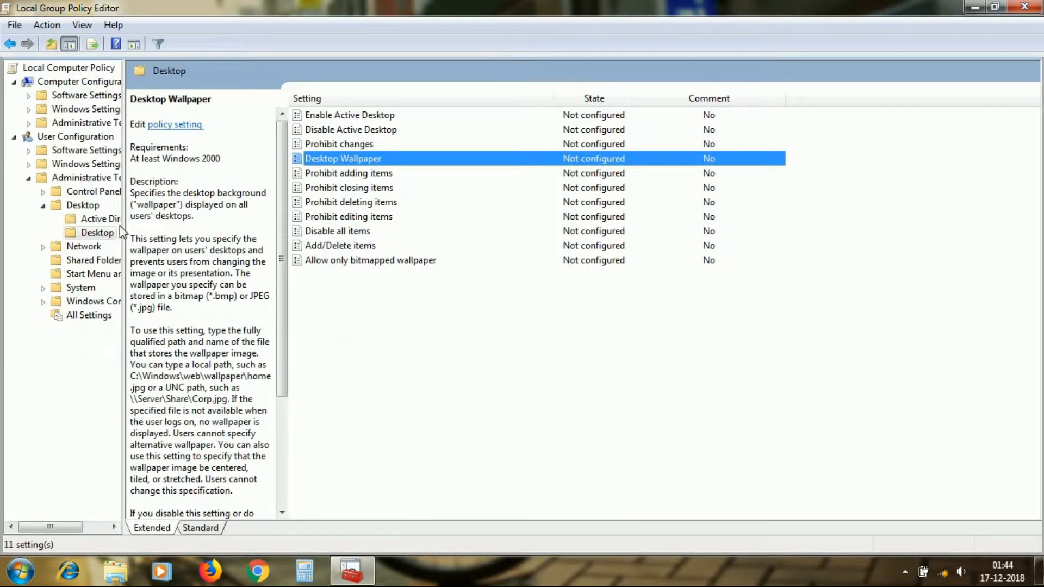
Under User Configuration's Control Panel, Personalization policies, set Prevent changing desktop background to Not Configured, save it, and close the editor.
left_click(89, 191)
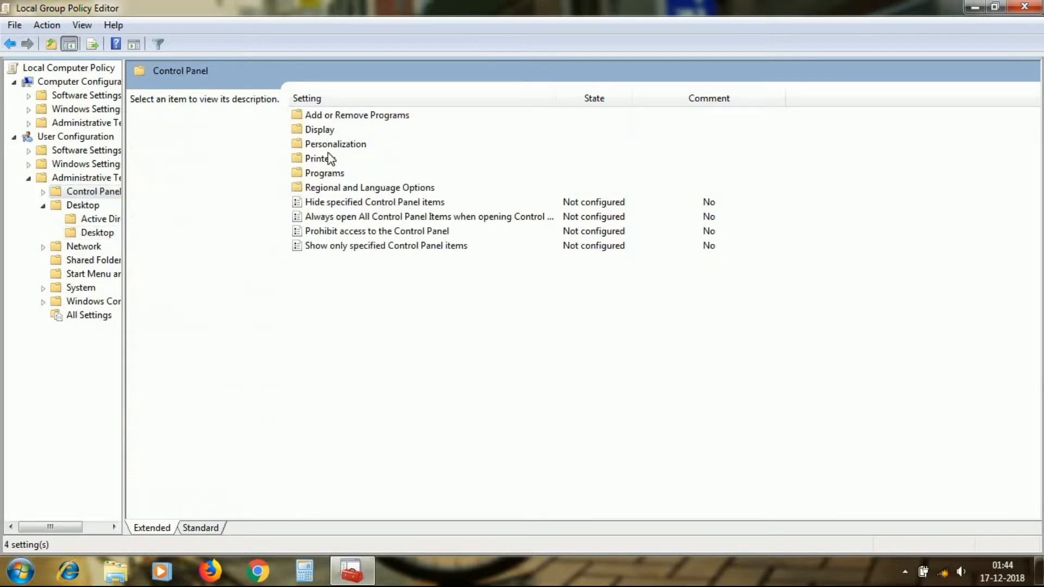
double_click(351, 144)
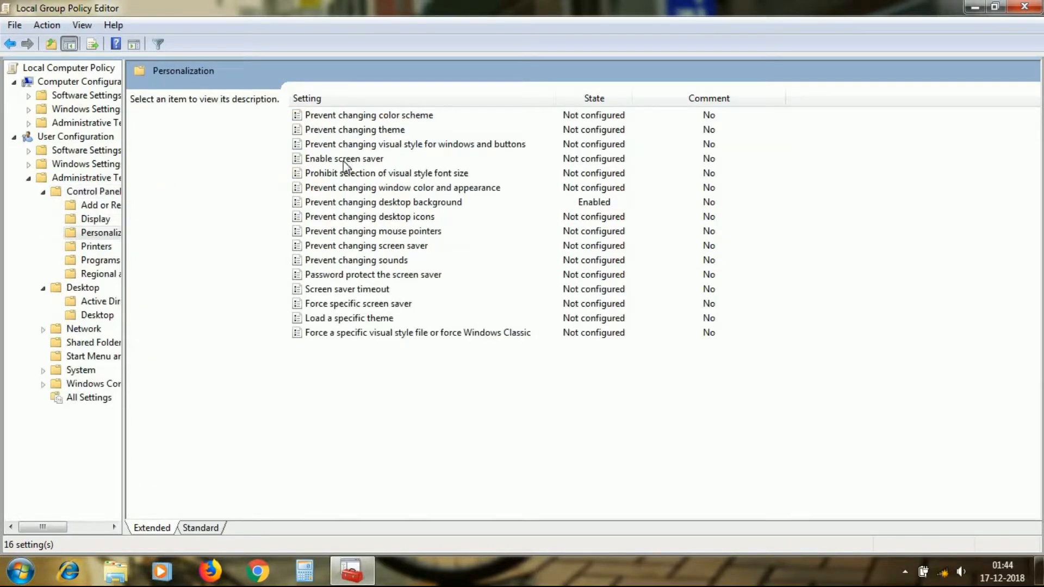
double_click(350, 204)
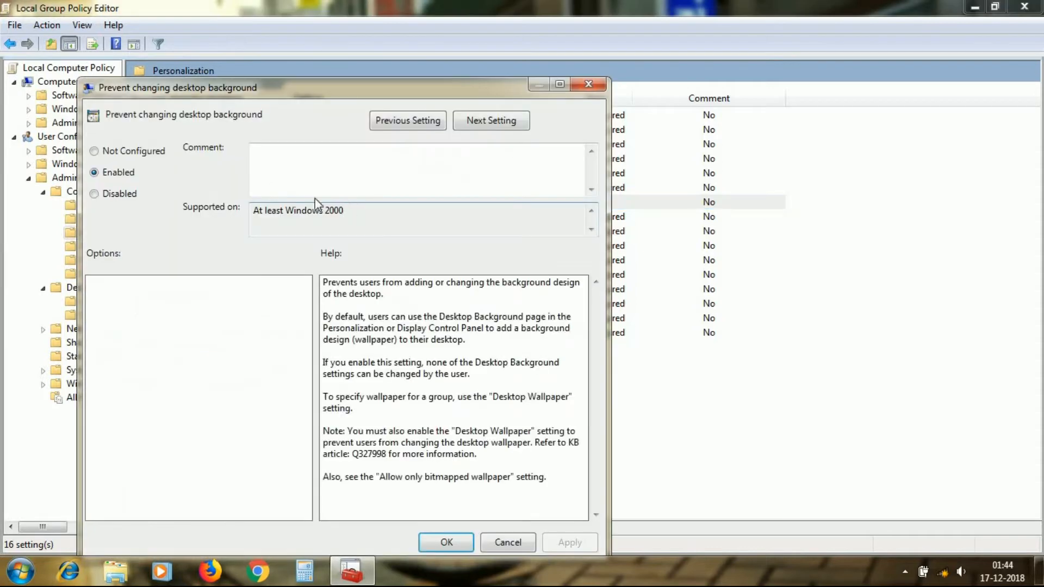
left_click(125, 153)
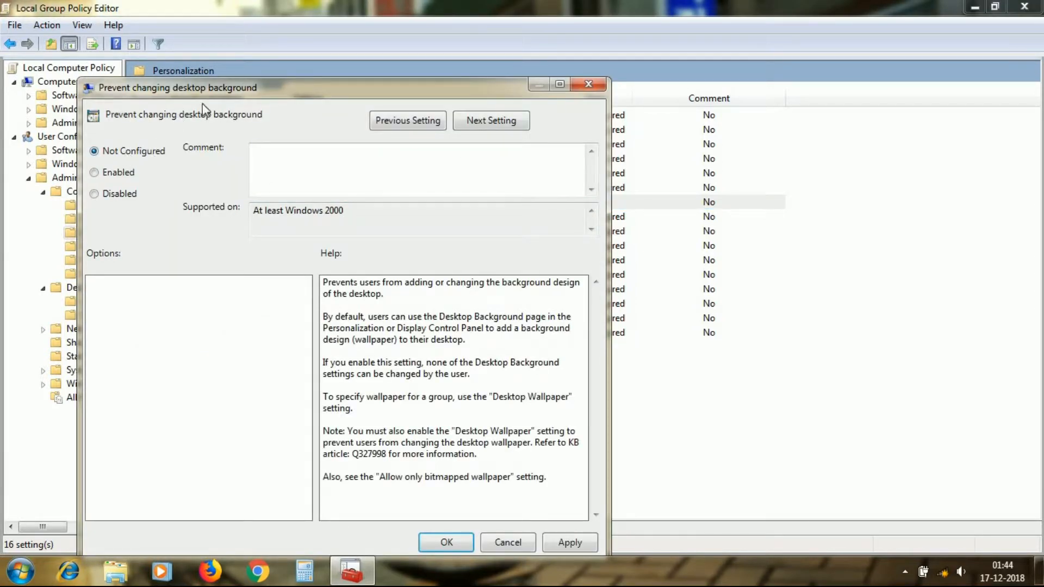
left_click_drag(219, 80, 232, 43)
left_click(591, 503)
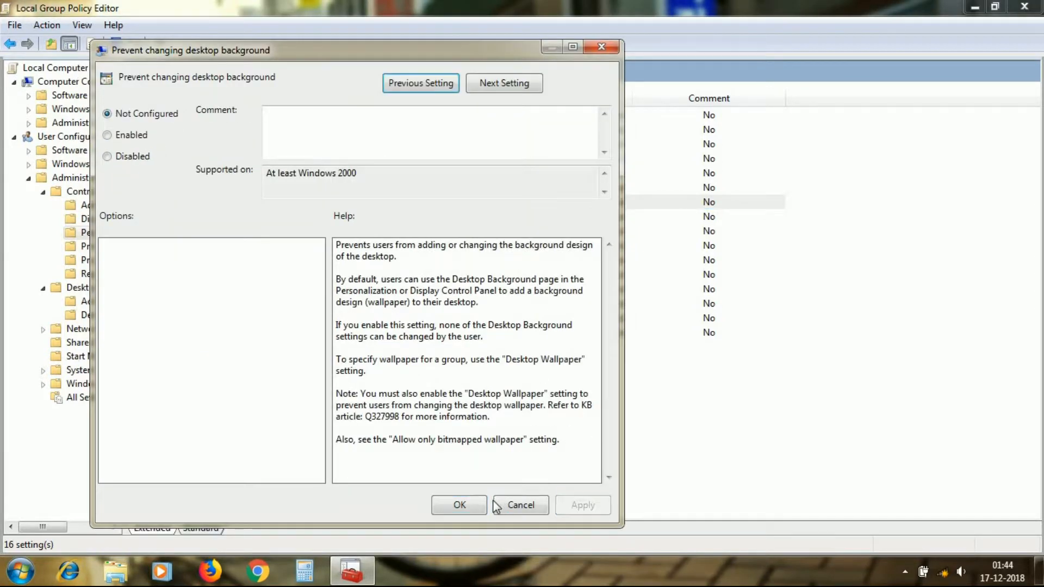
left_click(467, 505)
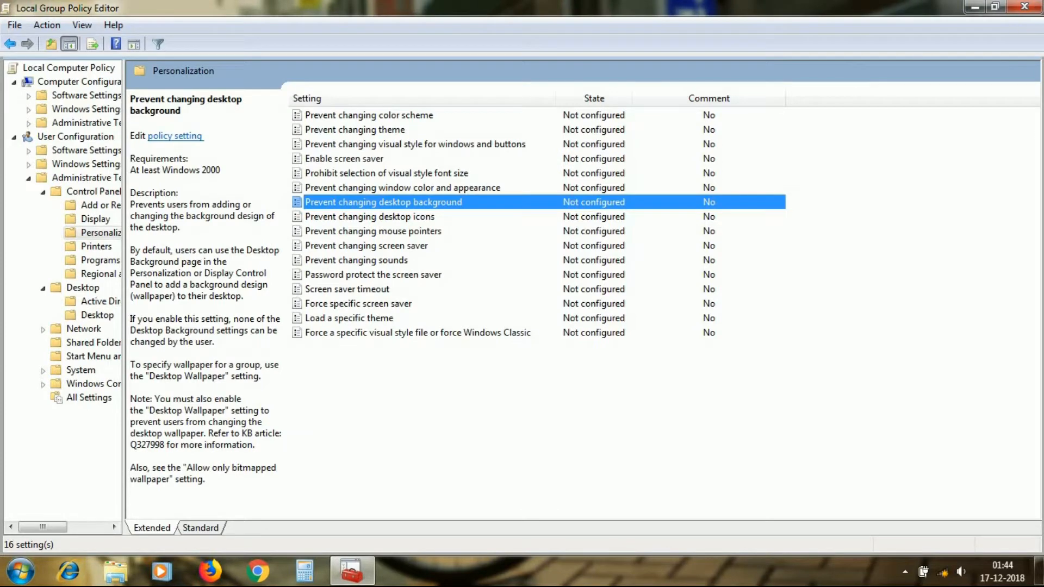
left_click(1023, 8)
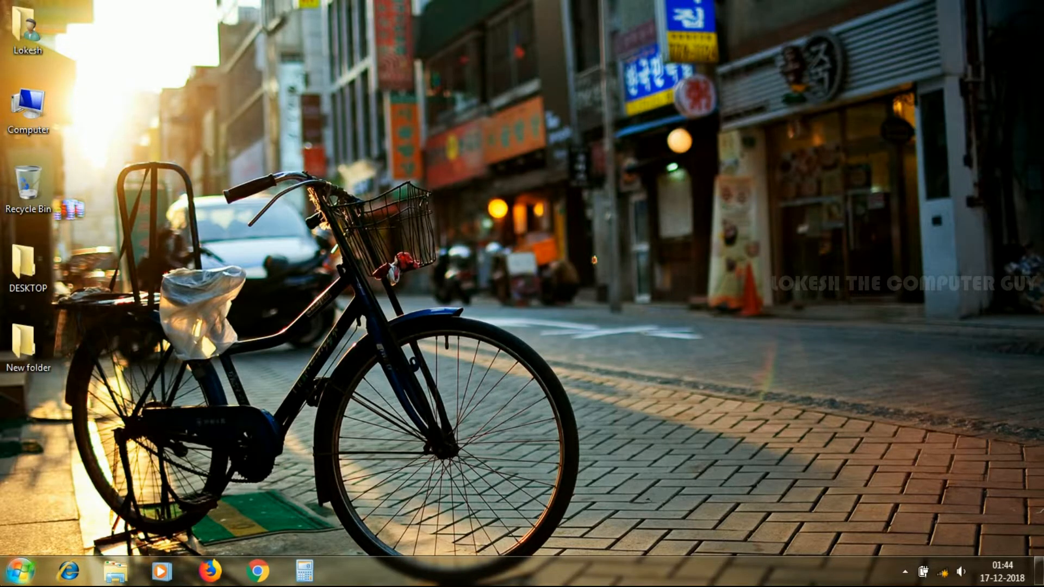
Open a Command Prompt, run gpupdate/force twice to update the group policy, and close the prompt.
left_click(20, 570)
type("cmd")
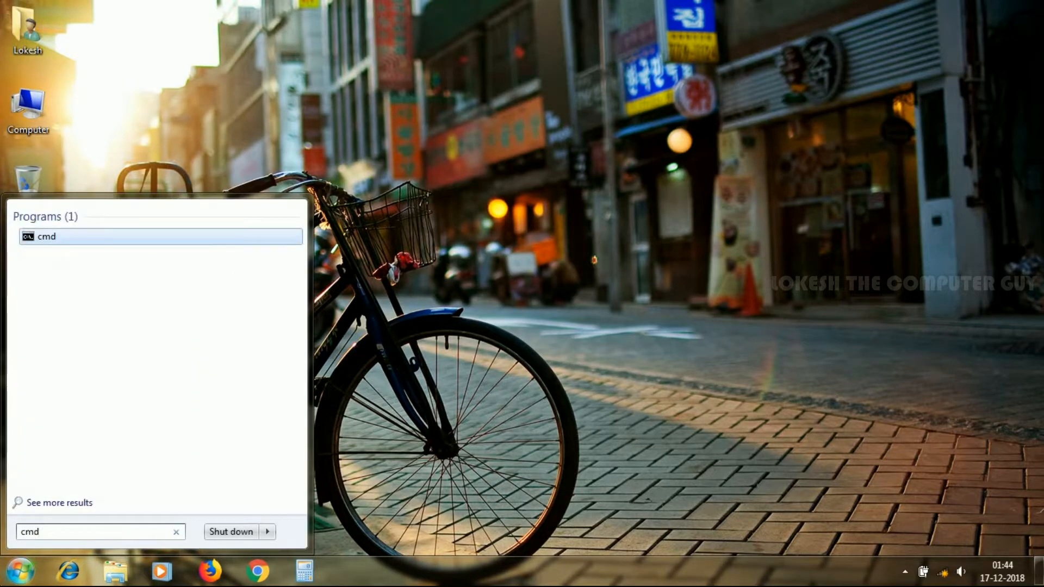
key("Return")
type("gpupdate/force")
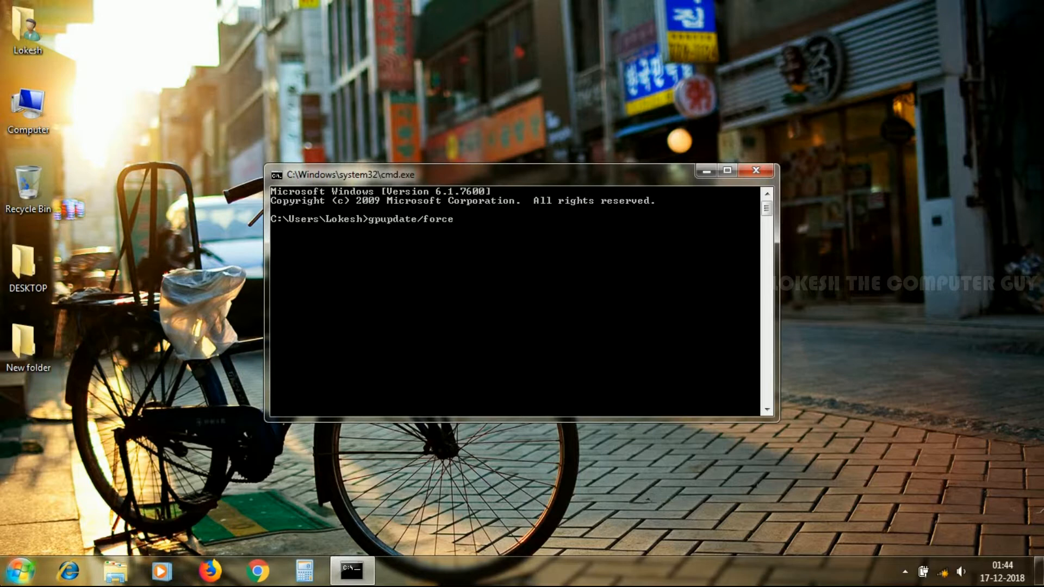
key("Return")
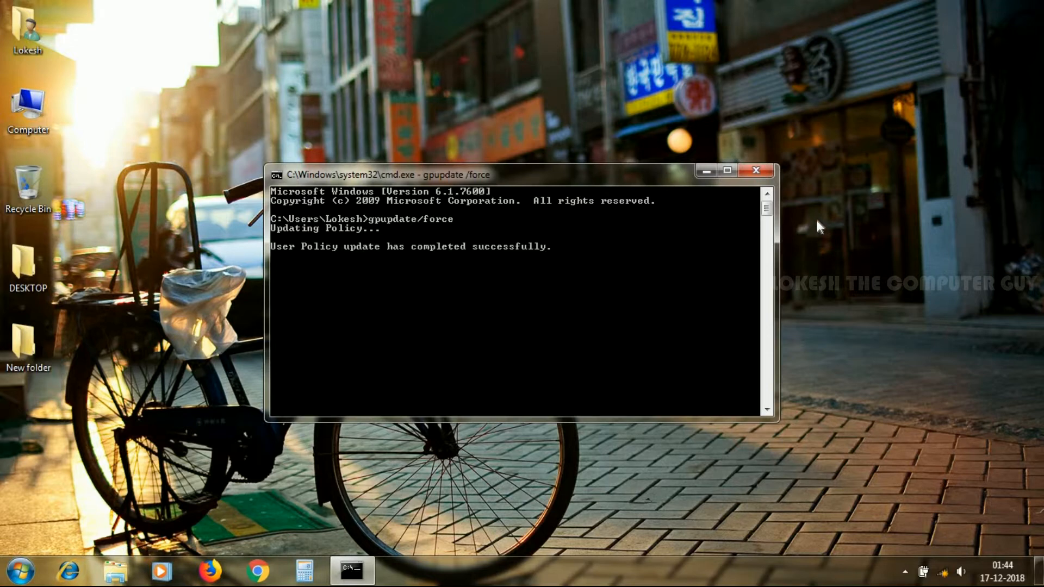
key("Up")
key("Return")
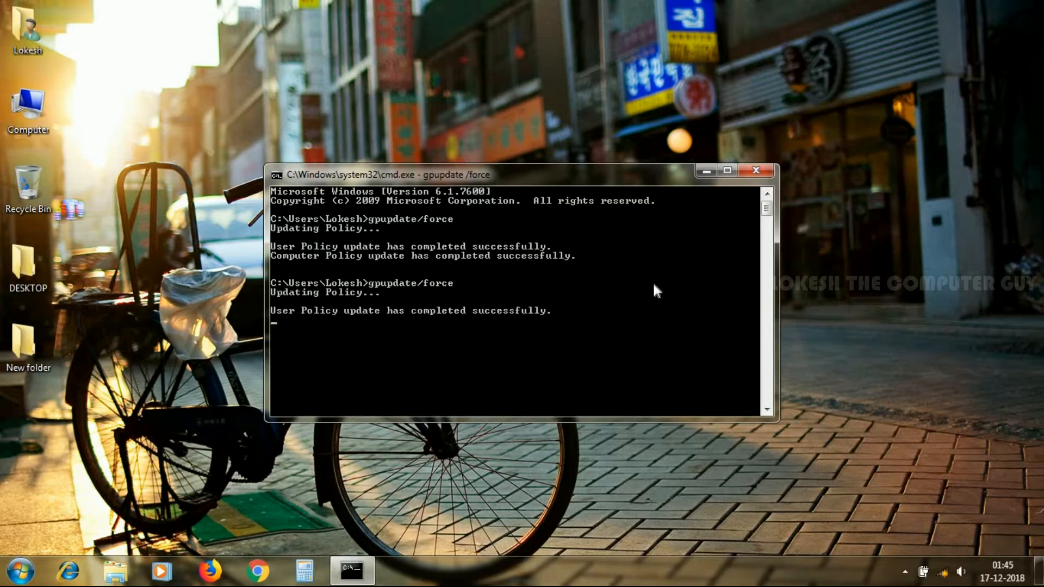
left_click(765, 170)
In the desktop's Personalization settings, try the Windows 7, Architecture, Nature and Scenes Aero themes, apply Landscapes, and close the window.
right_click(469, 154)
left_click(511, 377)
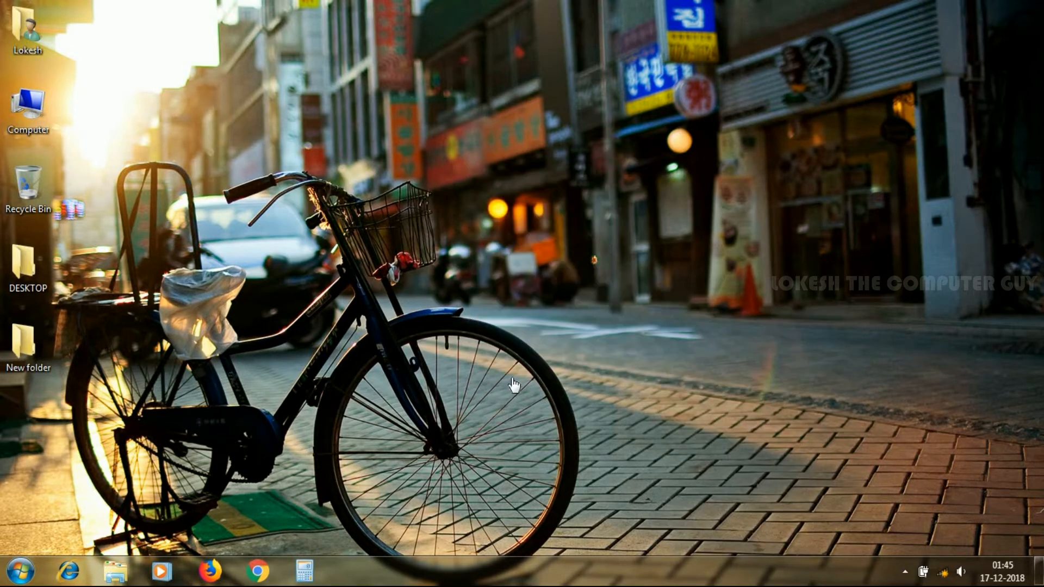
scroll(508, 373, "down", 3)
left_click(478, 324)
left_click(558, 308)
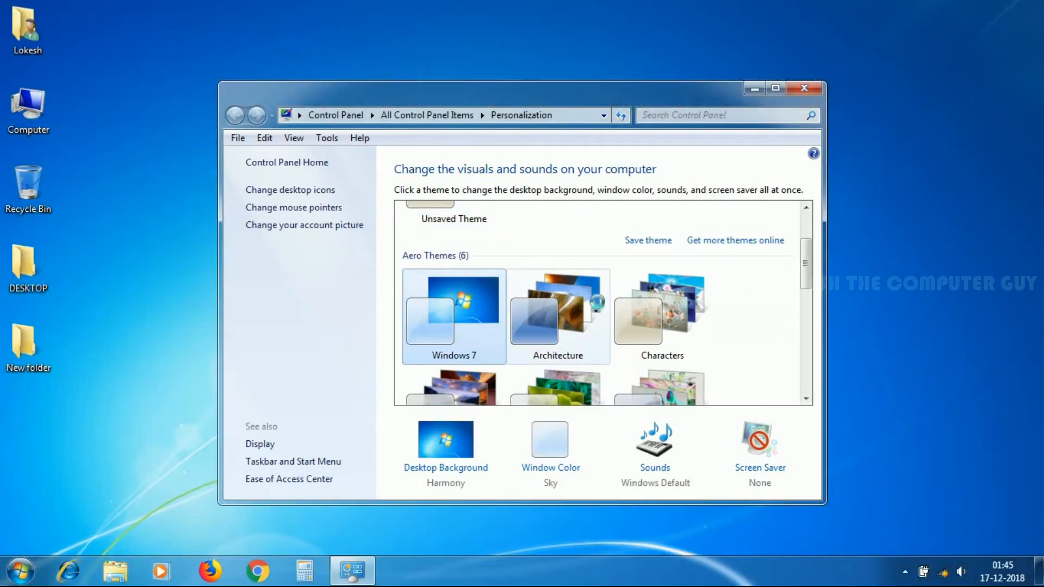
scroll(560, 315, "down", 2)
left_click(576, 337)
left_click(663, 337)
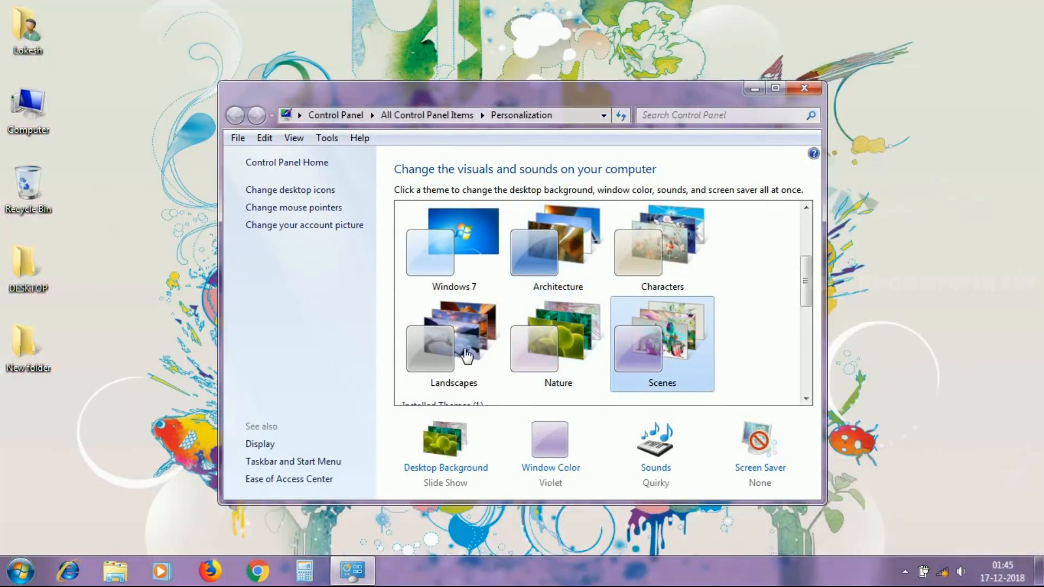
left_click(454, 343)
left_click(804, 88)
Refresh the desktop twice with the Landscapes theme applied.
right_click(205, 220)
left_click(242, 265)
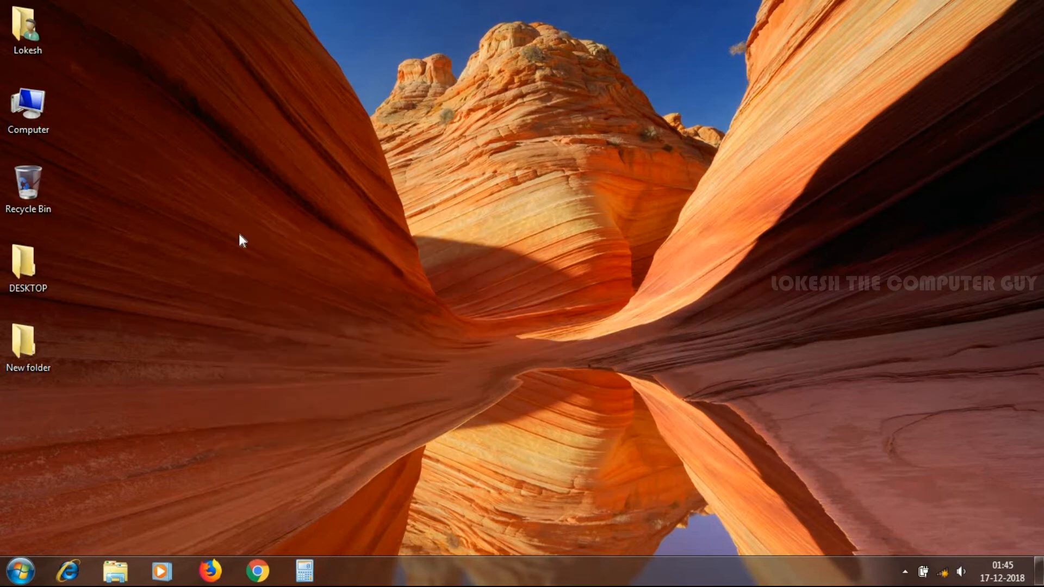
right_click(305, 196)
left_click(340, 242)
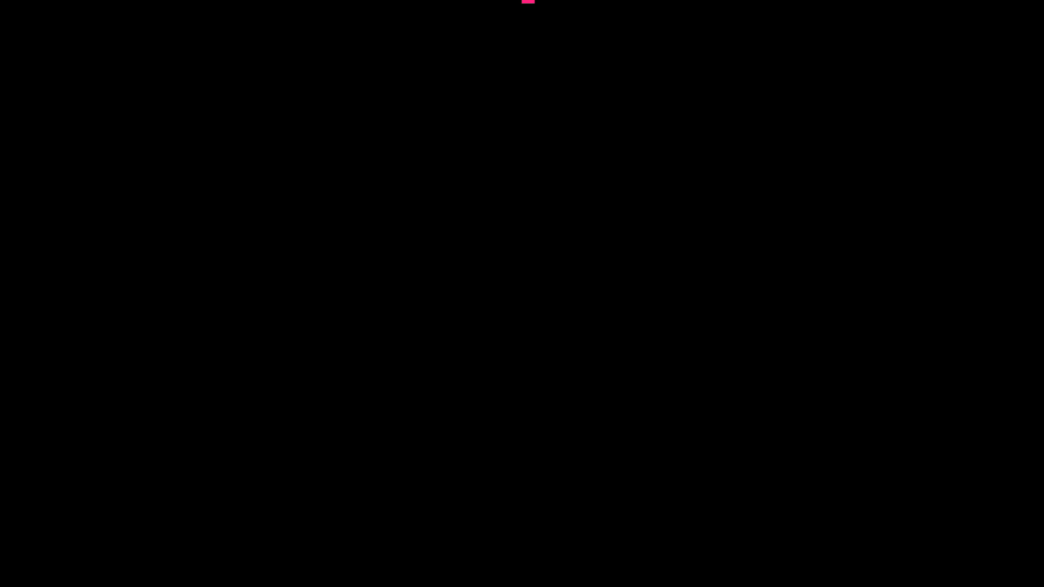